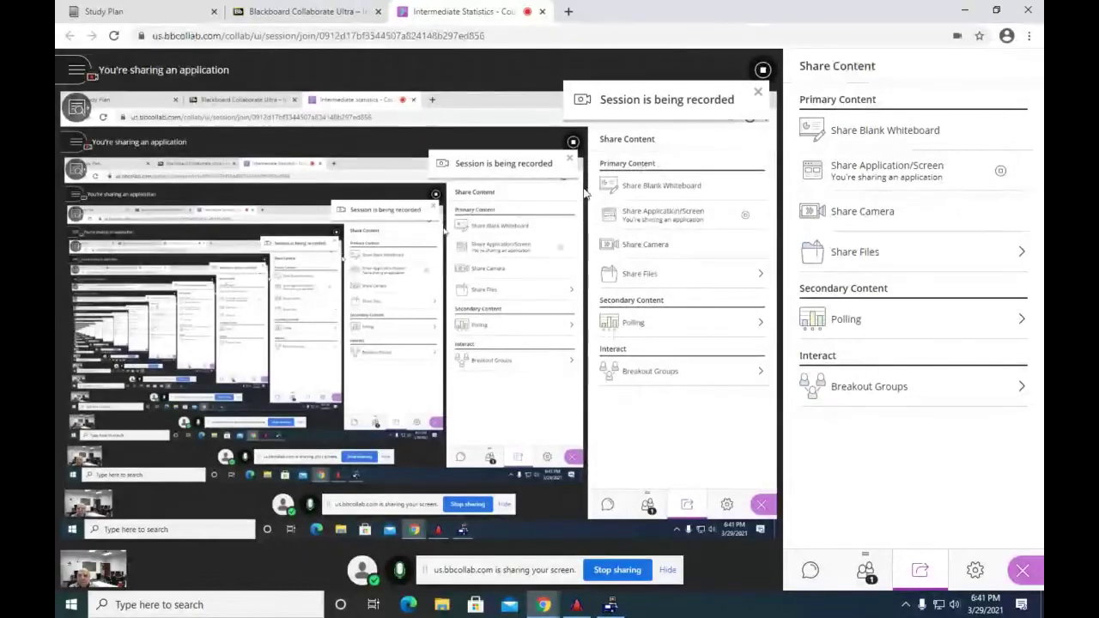
Step: Show the Study Plan with all chapters listed, reloading the page once
click(146, 12)
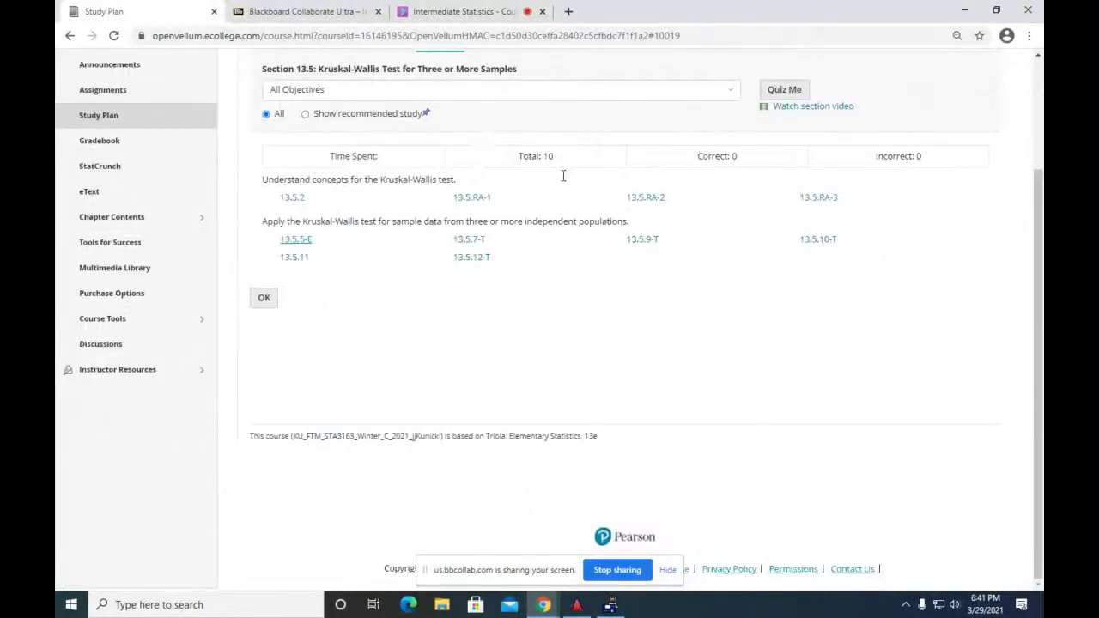
scroll(515, 249, up, 1)
click(443, 182)
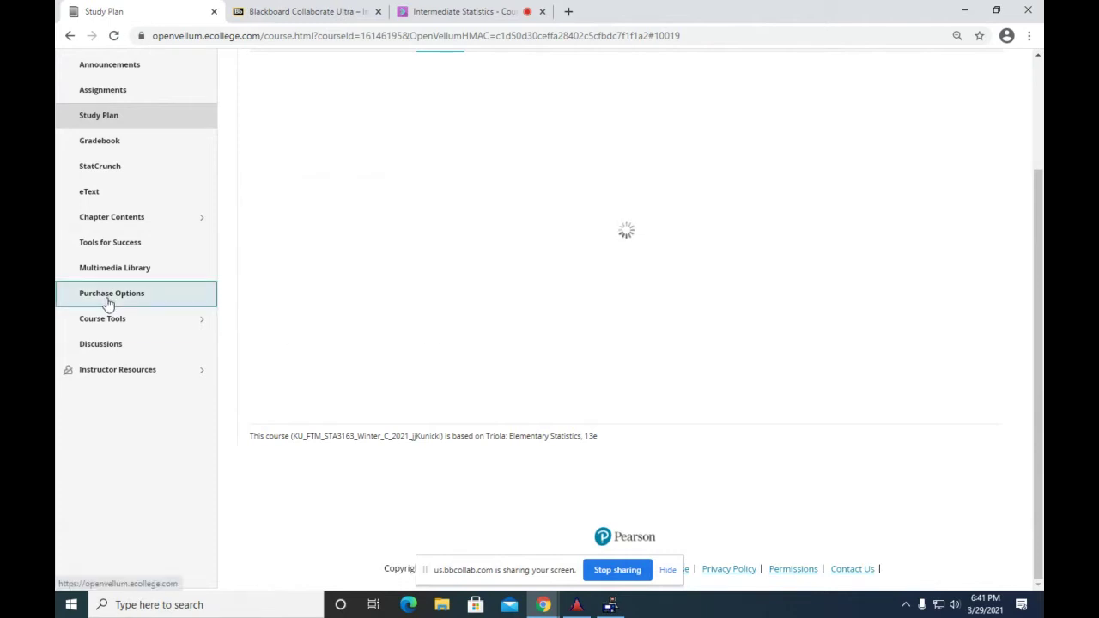
click(111, 126)
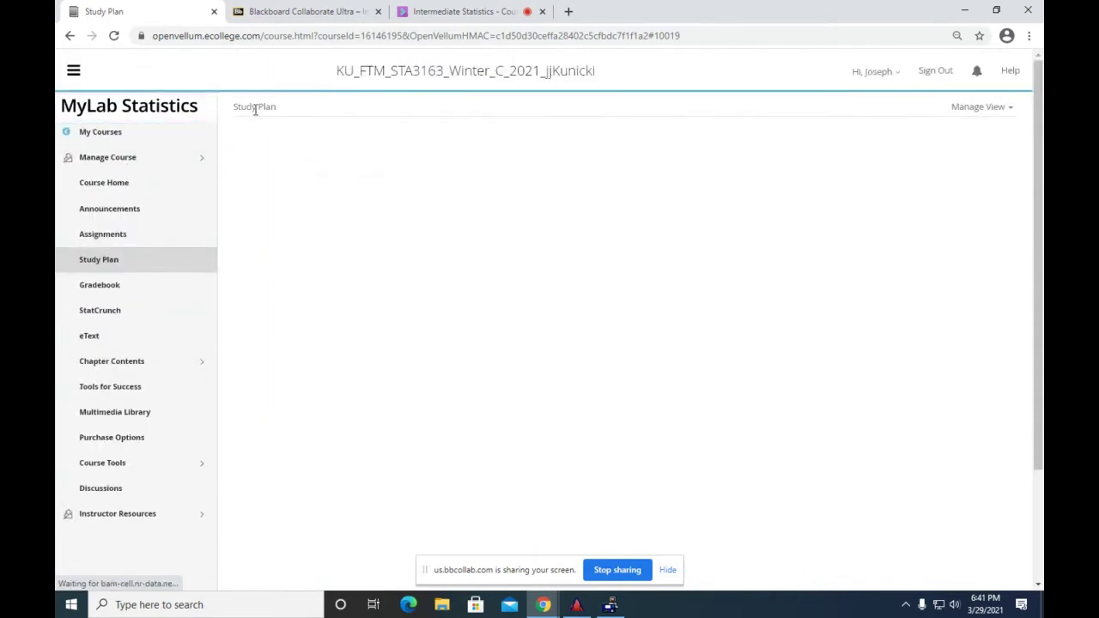
click(113, 35)
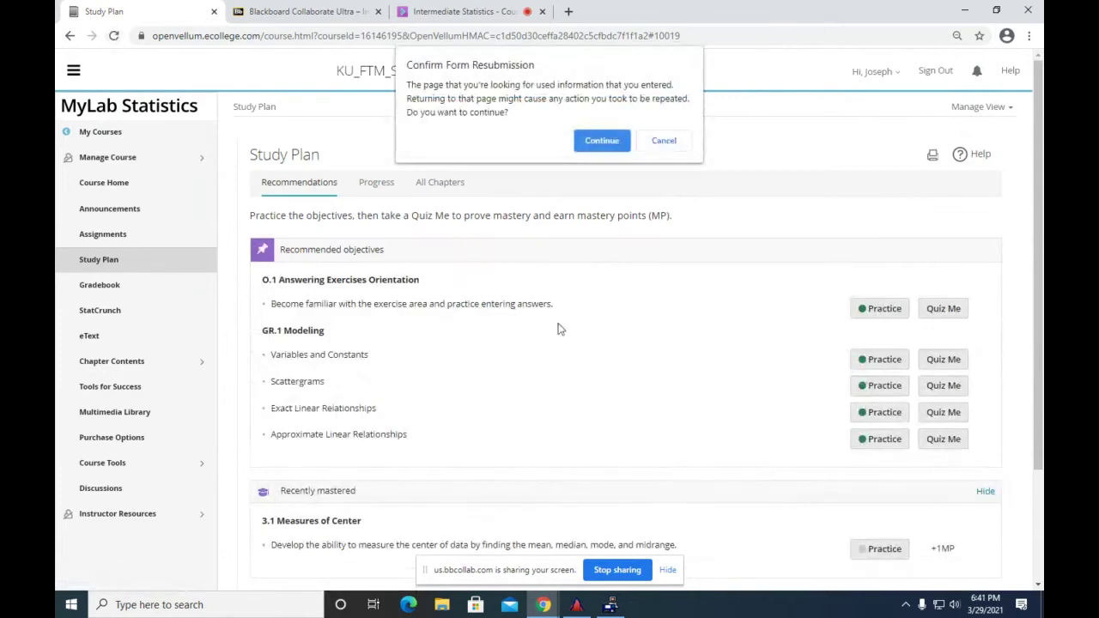
click(663, 140)
click(445, 185)
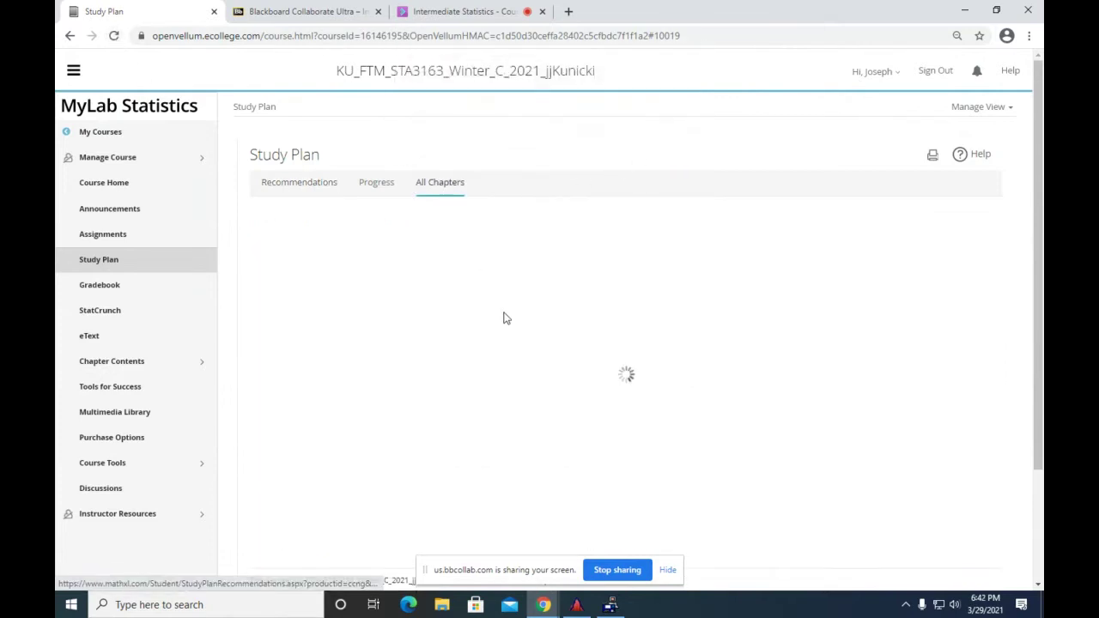
scroll(503, 319, down, 2)
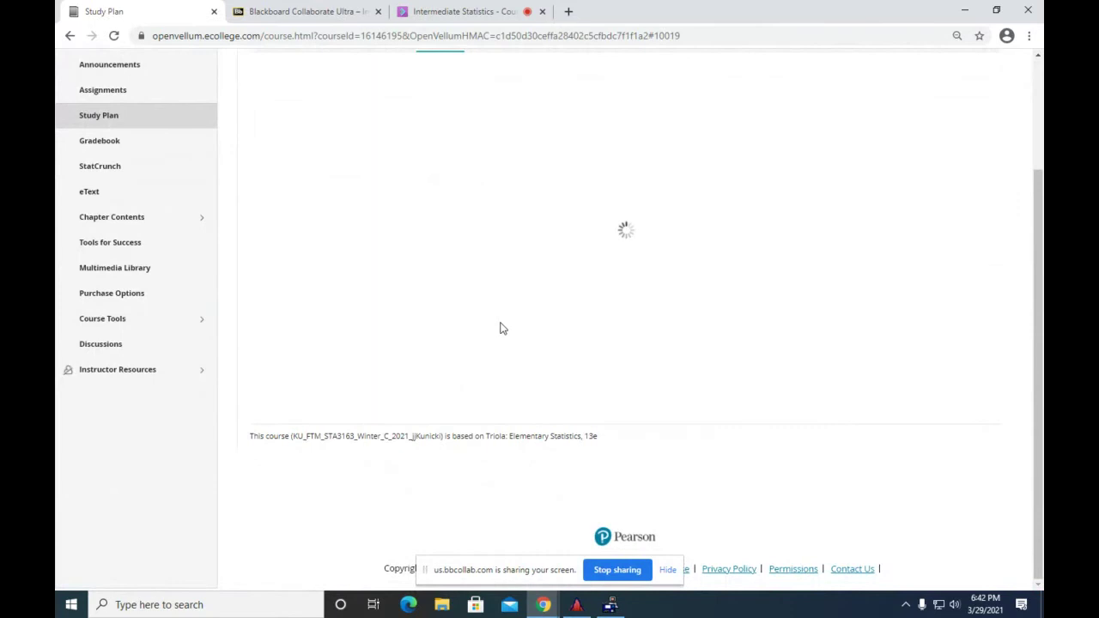
scroll(506, 319, up, 2)
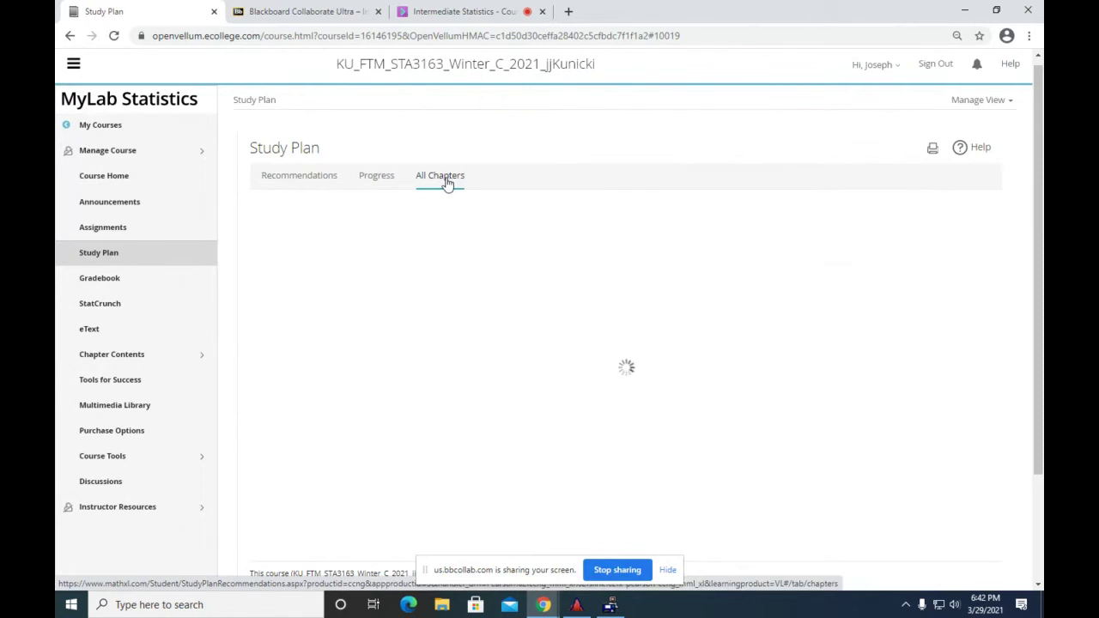
scroll(456, 400, down, 2)
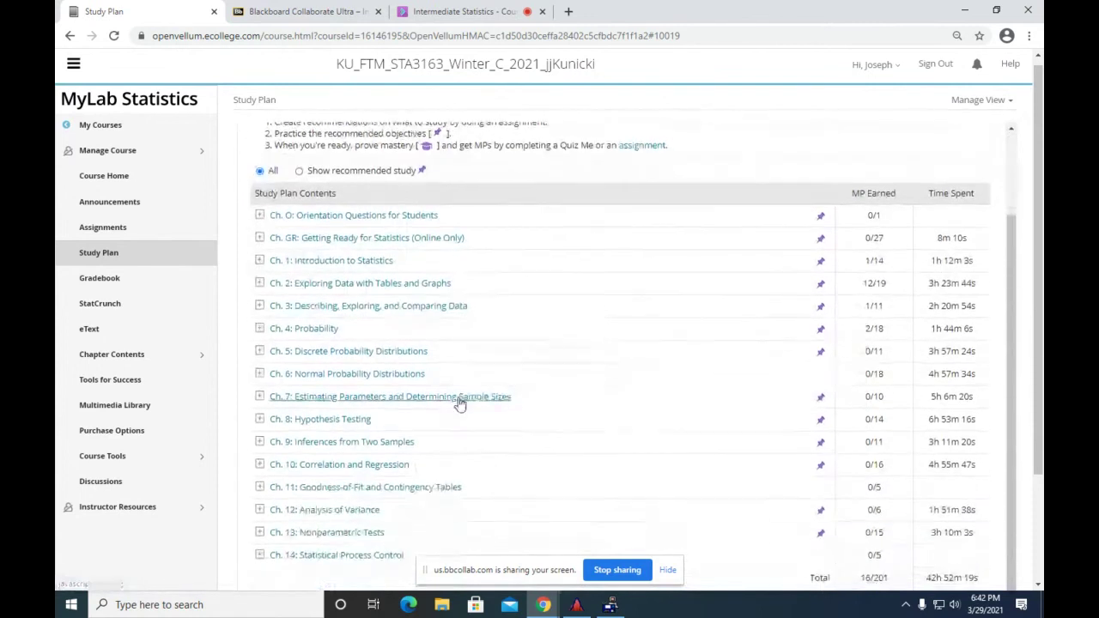
scroll(386, 489, down, 1)
Step: Expand Ch. 13 Nonparametric Tests and open problem 13.4.6-T from section 13.4
click(373, 464)
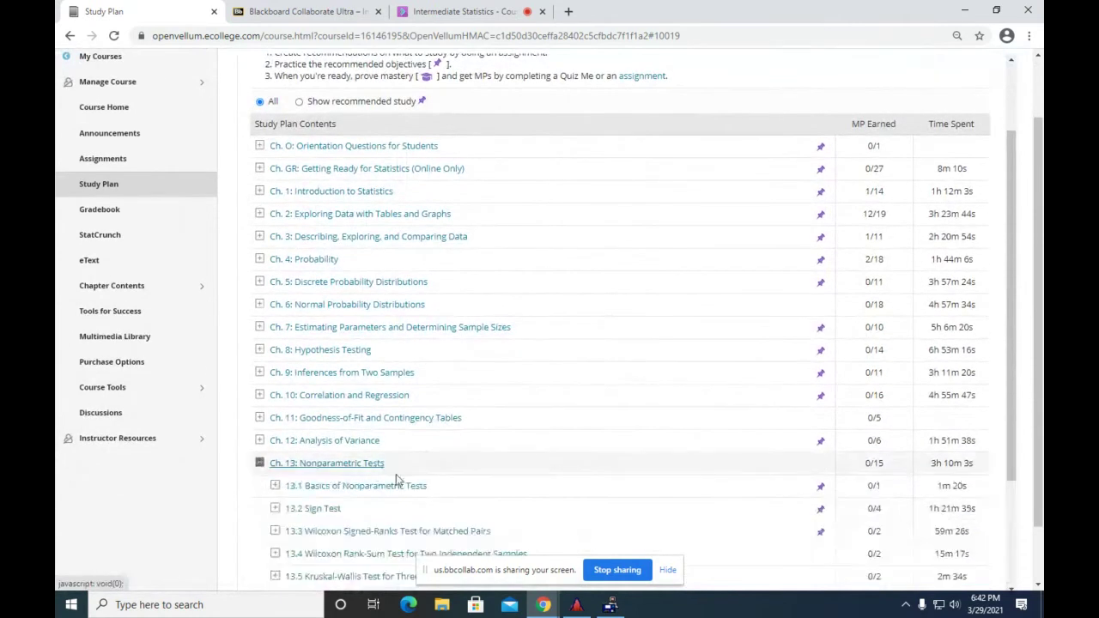
scroll(399, 476, down, 1)
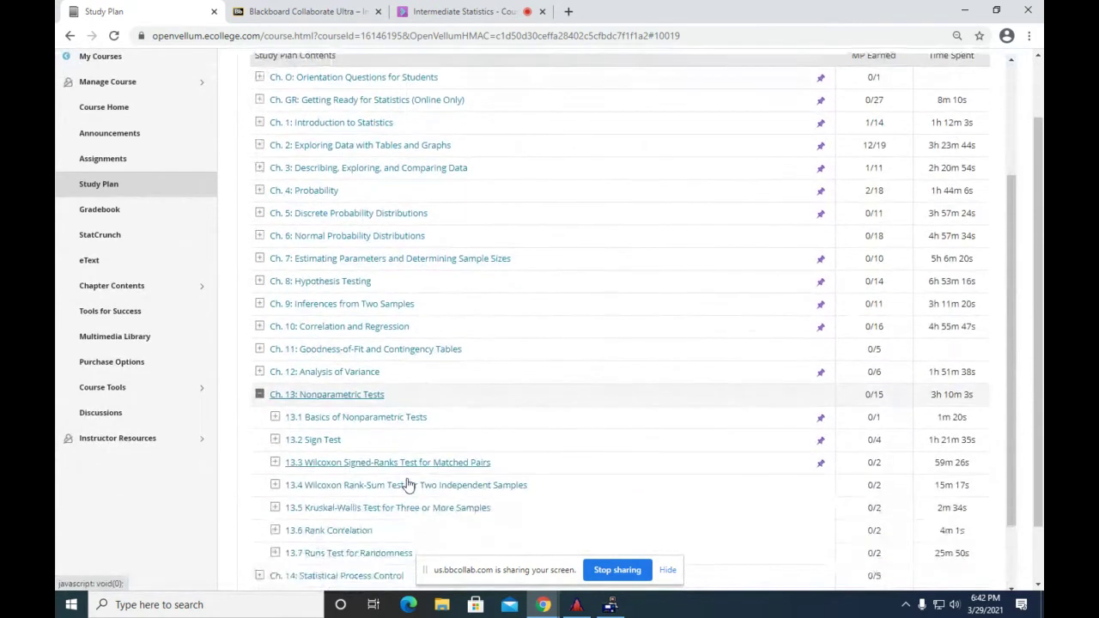
click(468, 488)
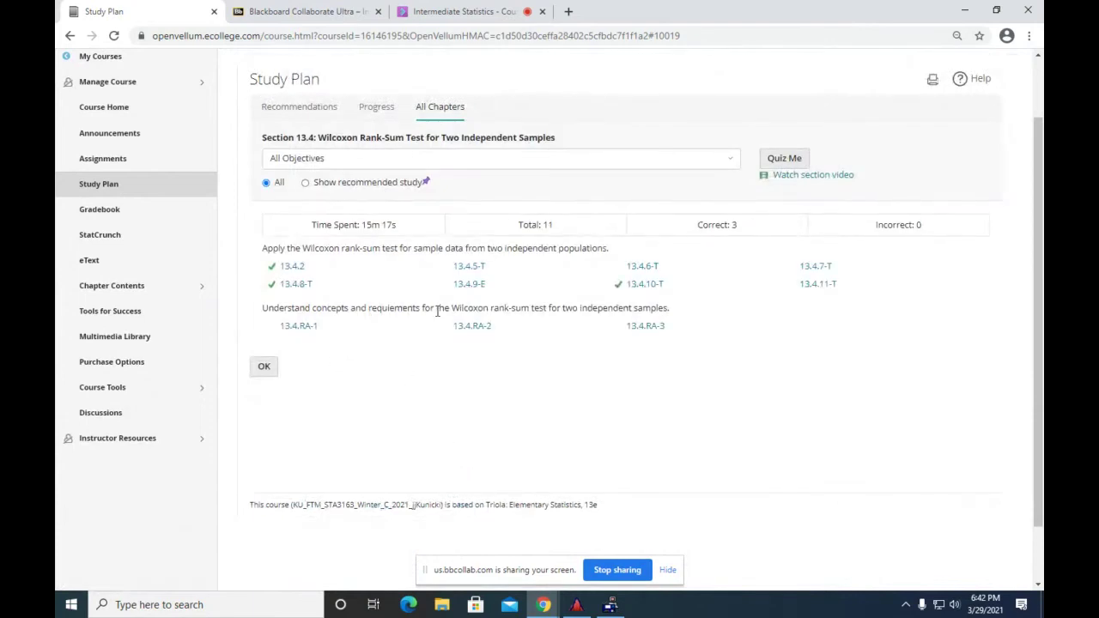
click(649, 268)
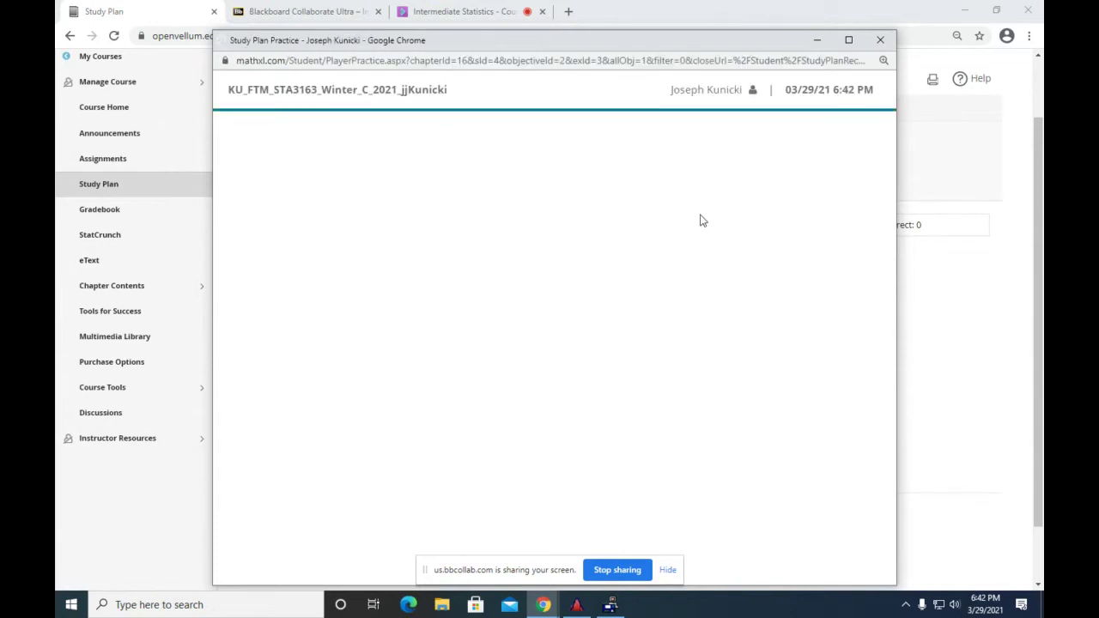
Step: Maximize the Study Plan Practice window for problem 13.4.6-T
click(848, 39)
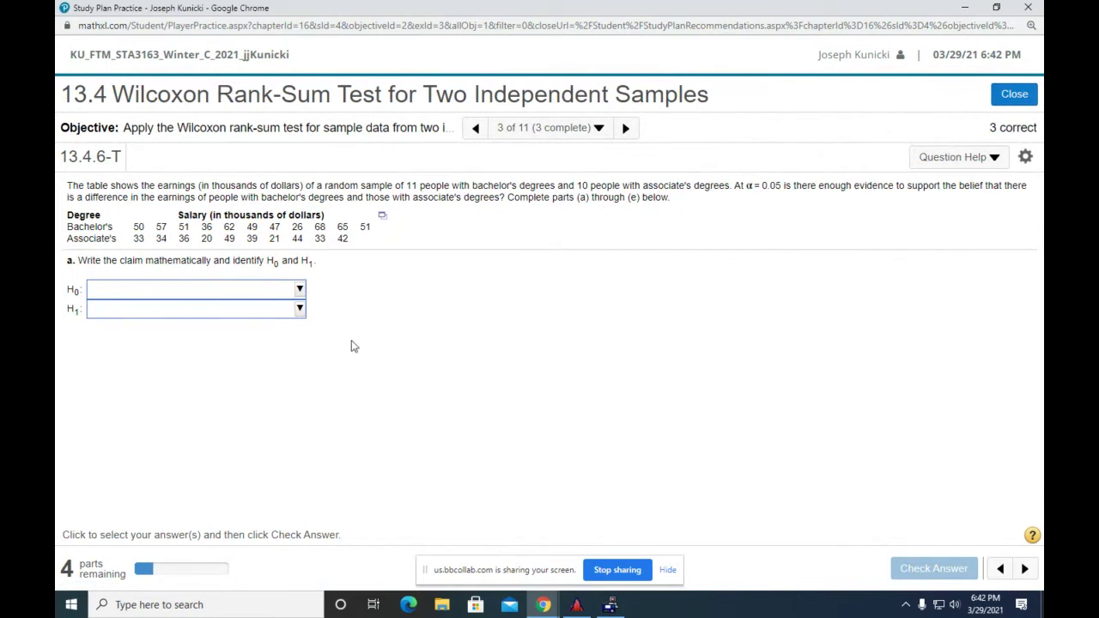
Step: Choose 'no difference in earnings' for both H0 and H1 and check the answer
click(300, 290)
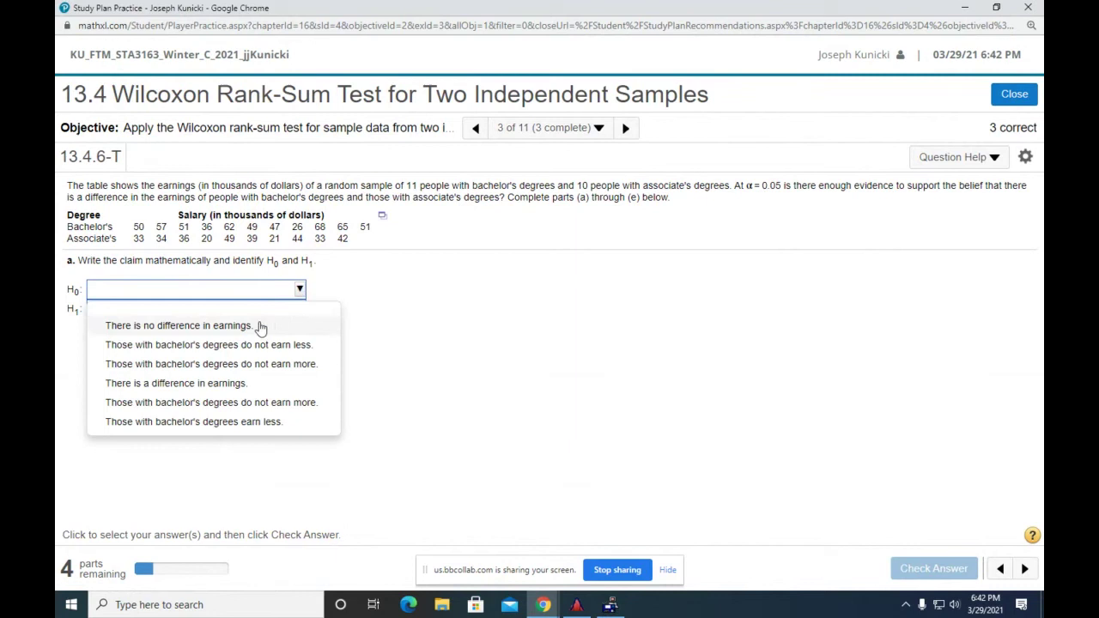
click(297, 325)
click(300, 310)
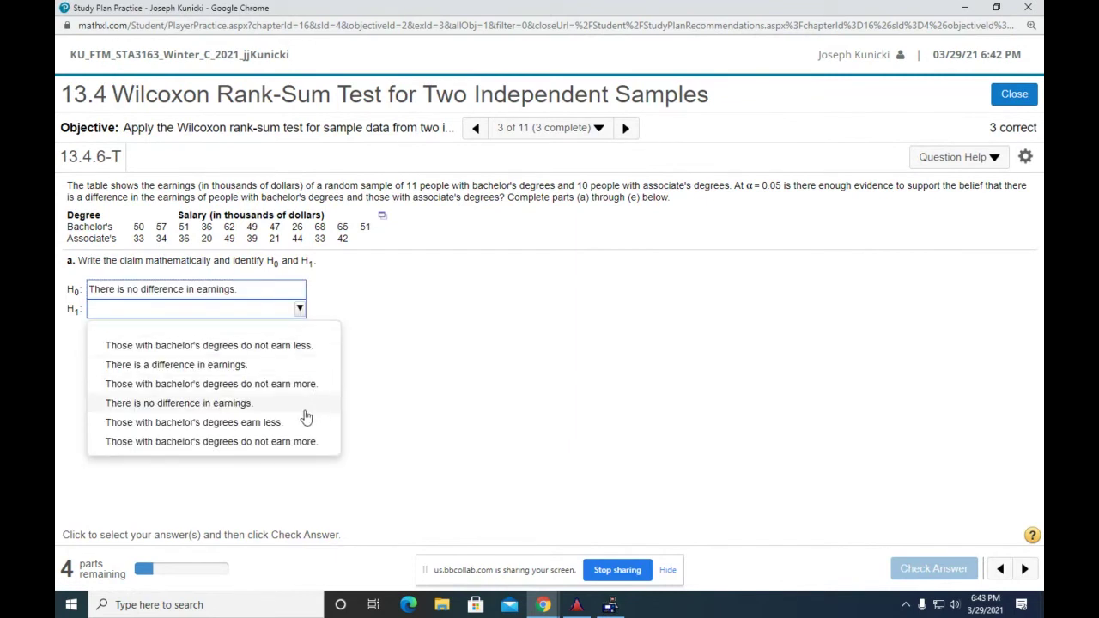
click(243, 405)
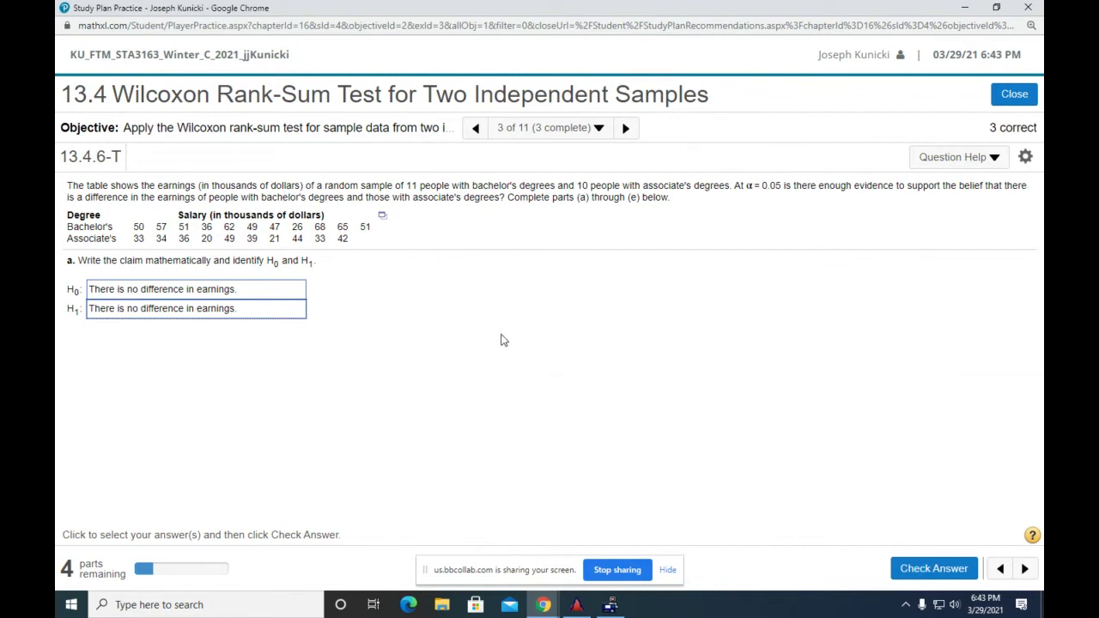
click(930, 568)
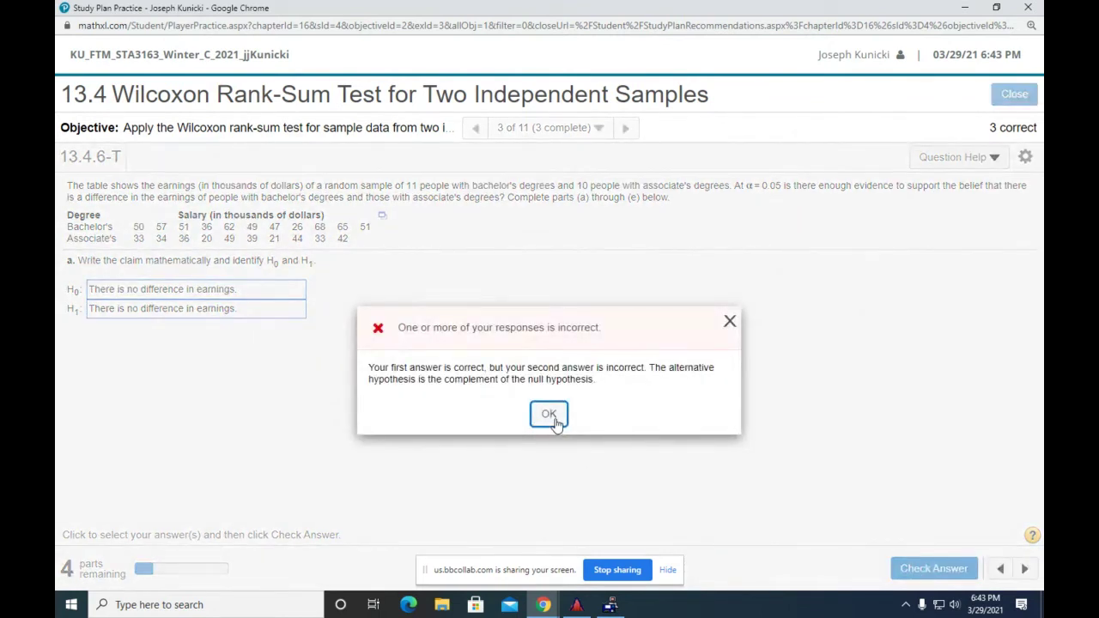
click(549, 414)
Step: Change H1 to 'There is a difference in earnings' and recheck so it is marked correct
click(285, 313)
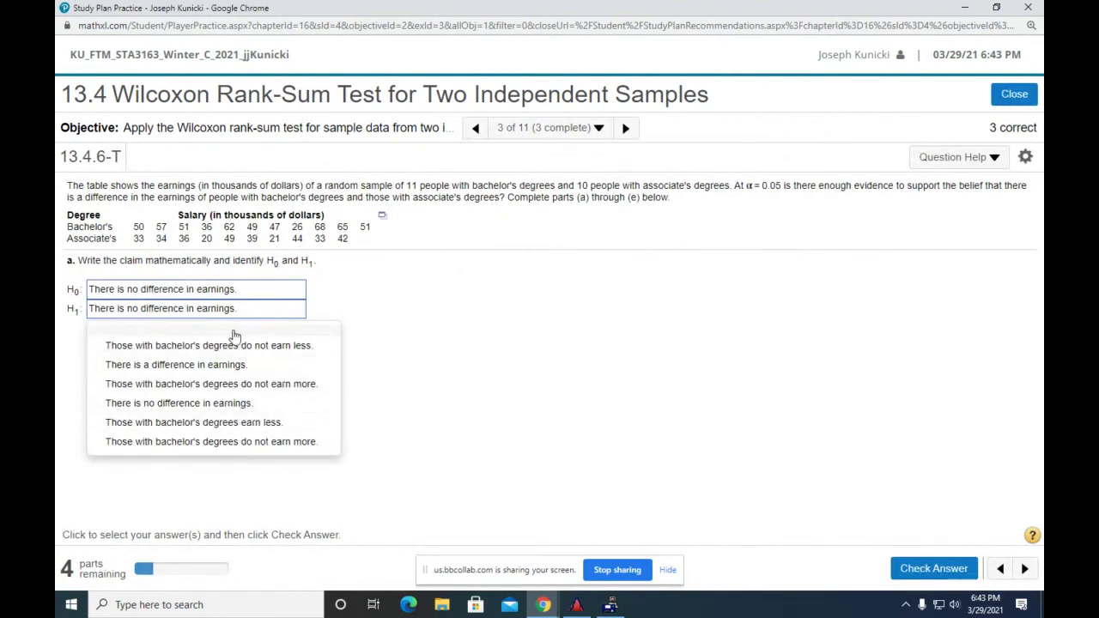
click(234, 364)
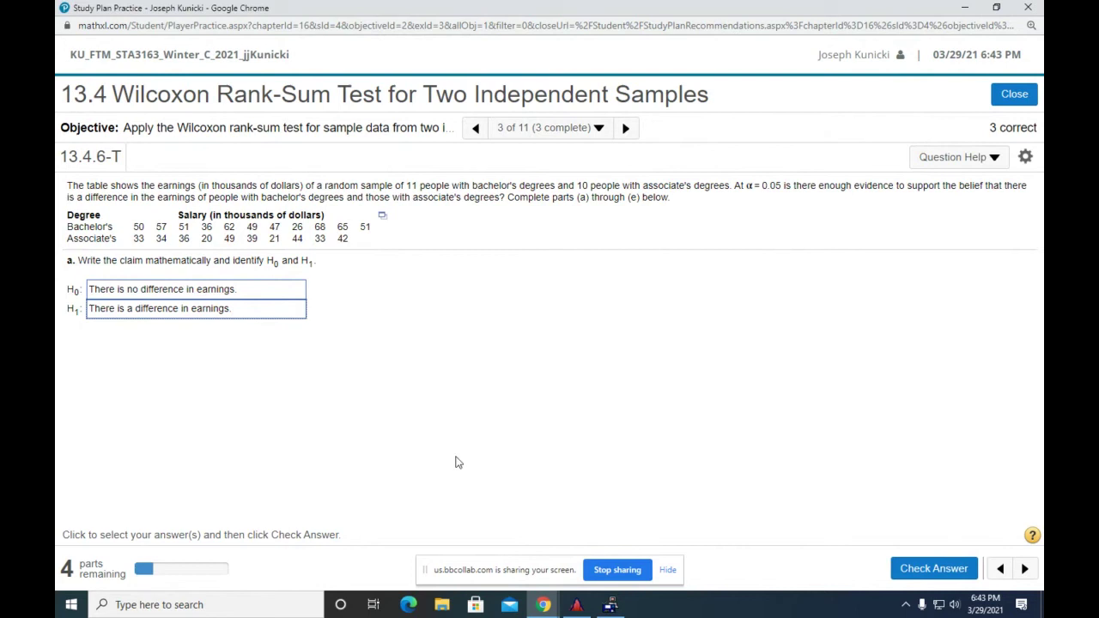
click(940, 569)
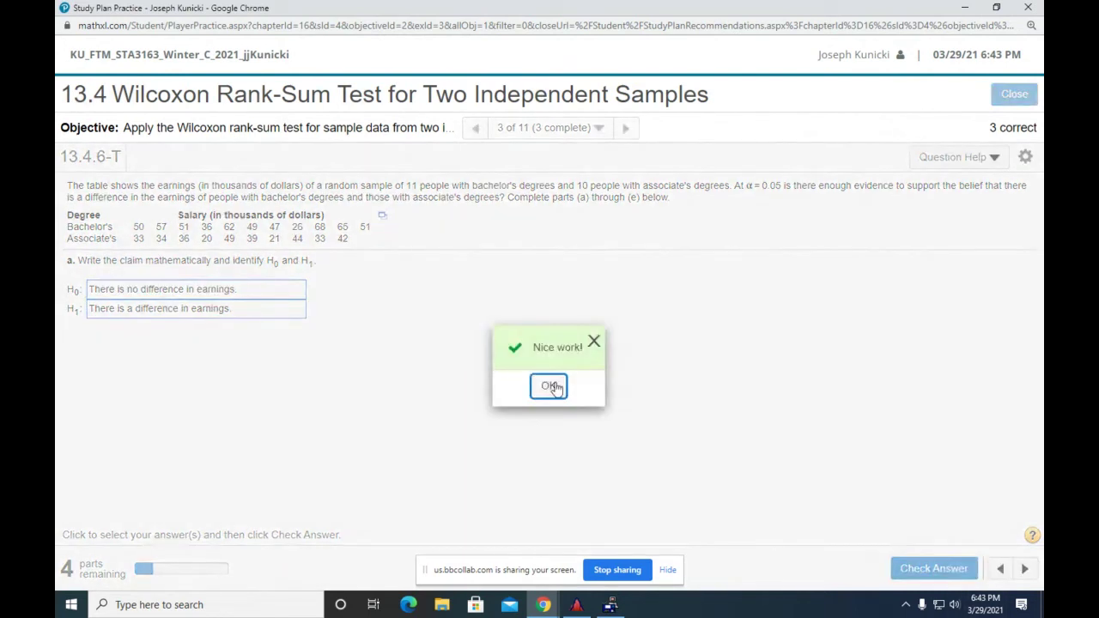
click(549, 387)
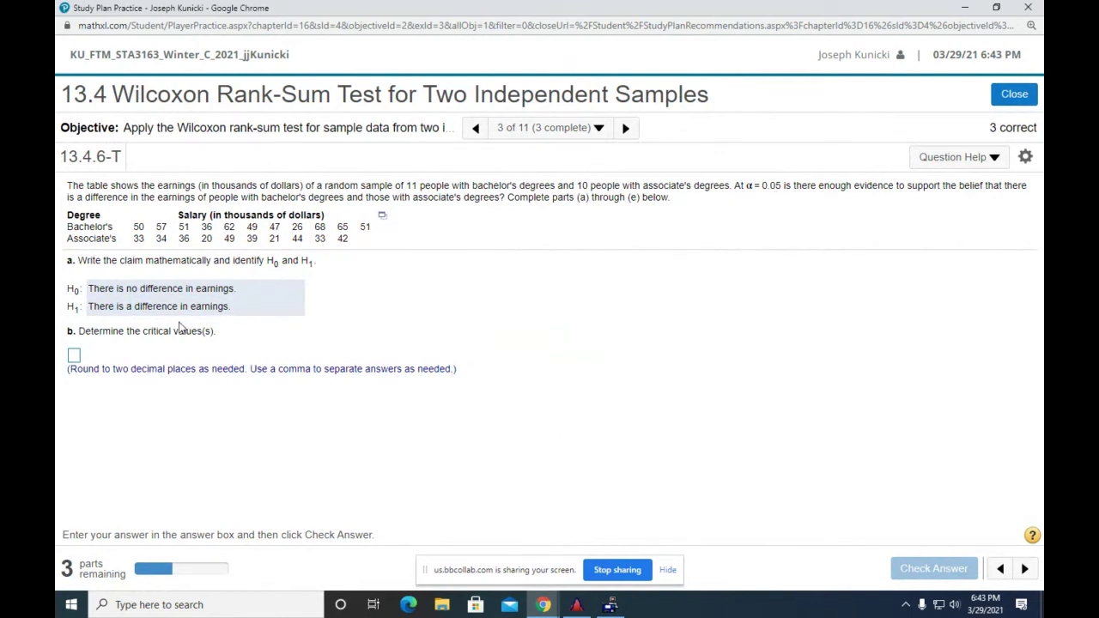
Step: Enter ±1.96 as the part b critical values and check the answer
click(74, 355)
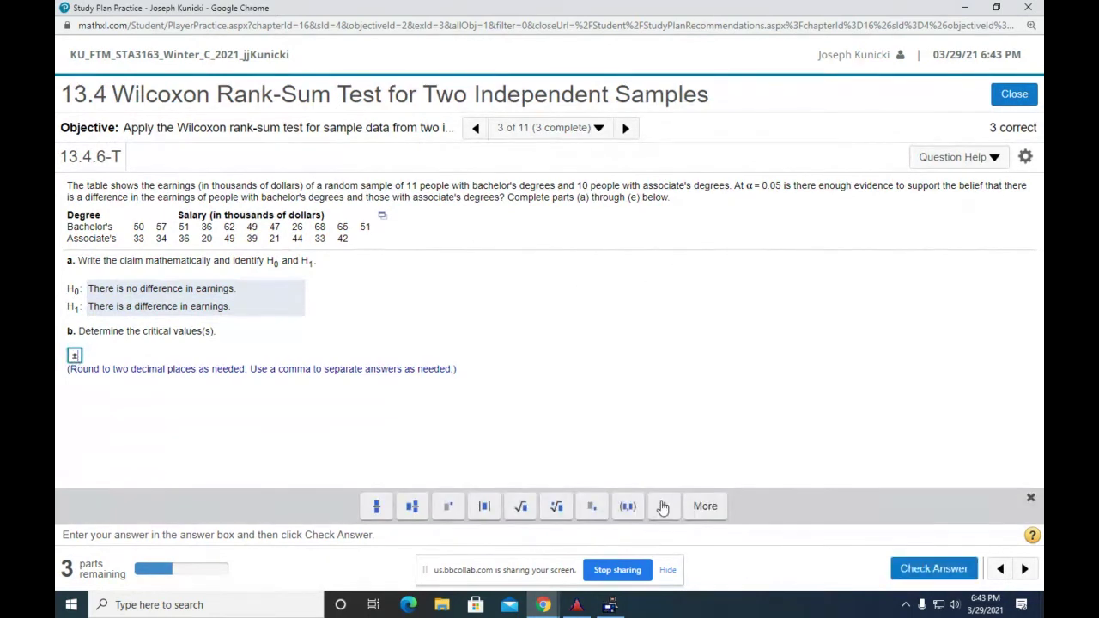
text(1.96)
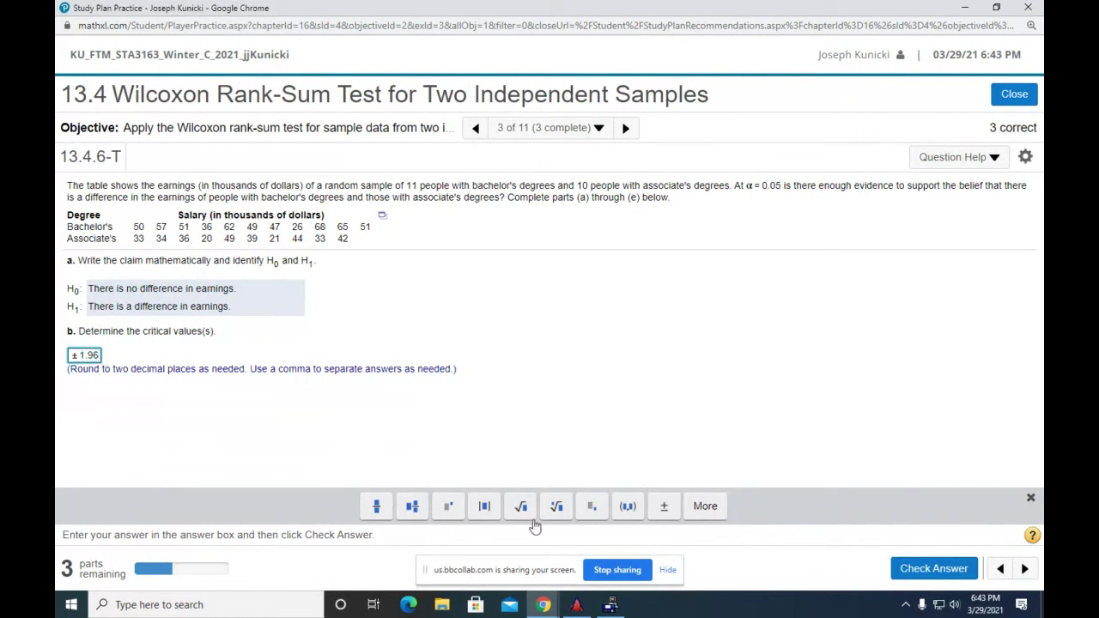
click(927, 570)
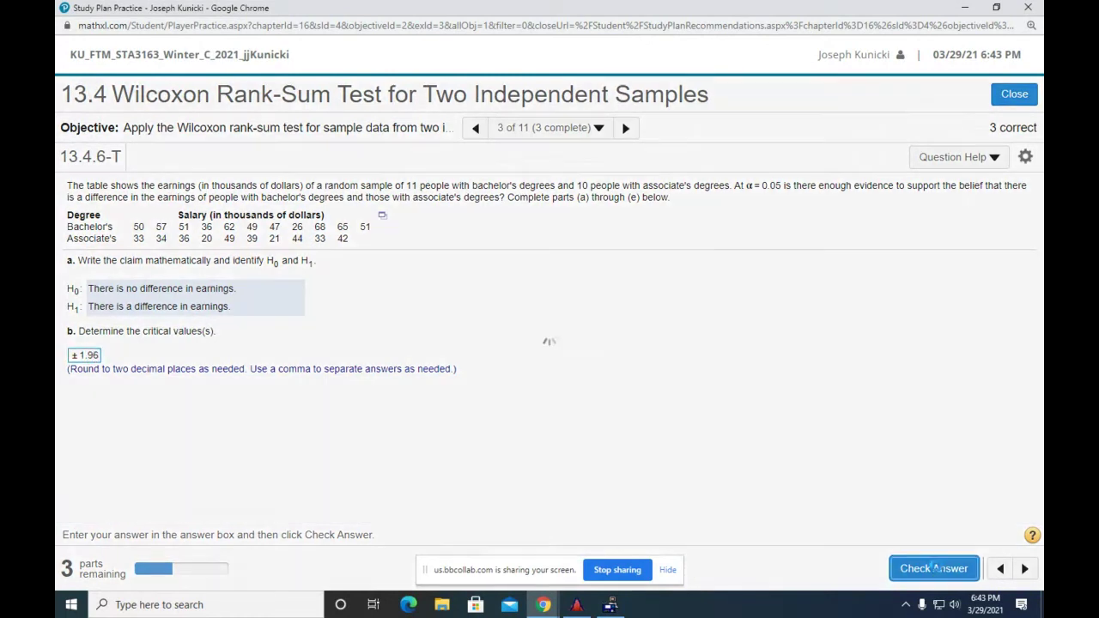
click(549, 391)
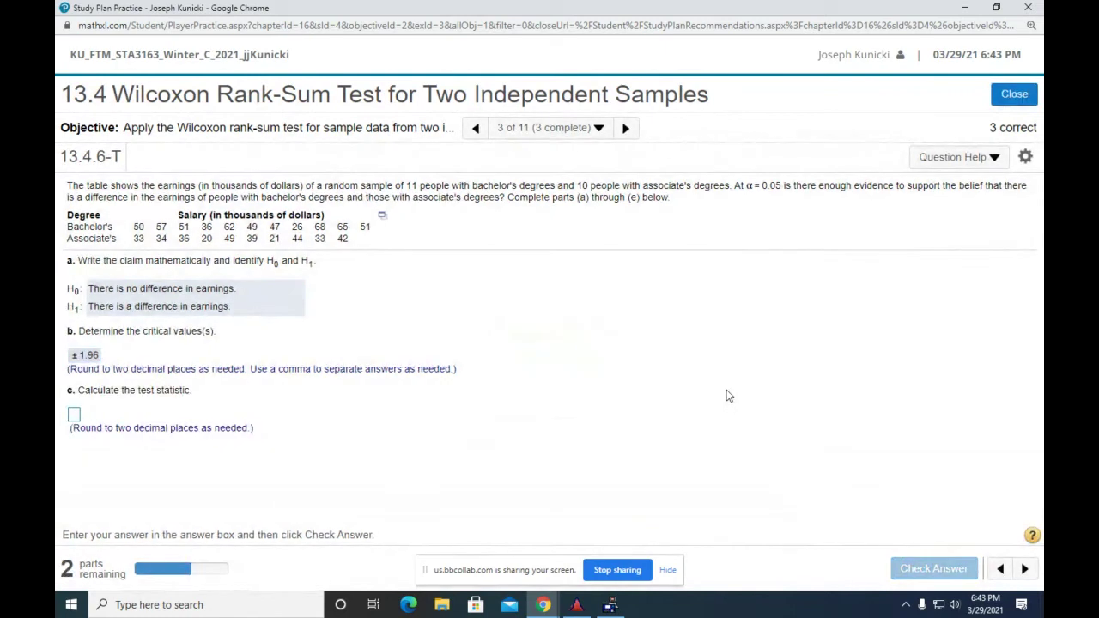
Step: Show the salary data as copyable text and select the values below the headings
click(382, 216)
click(426, 260)
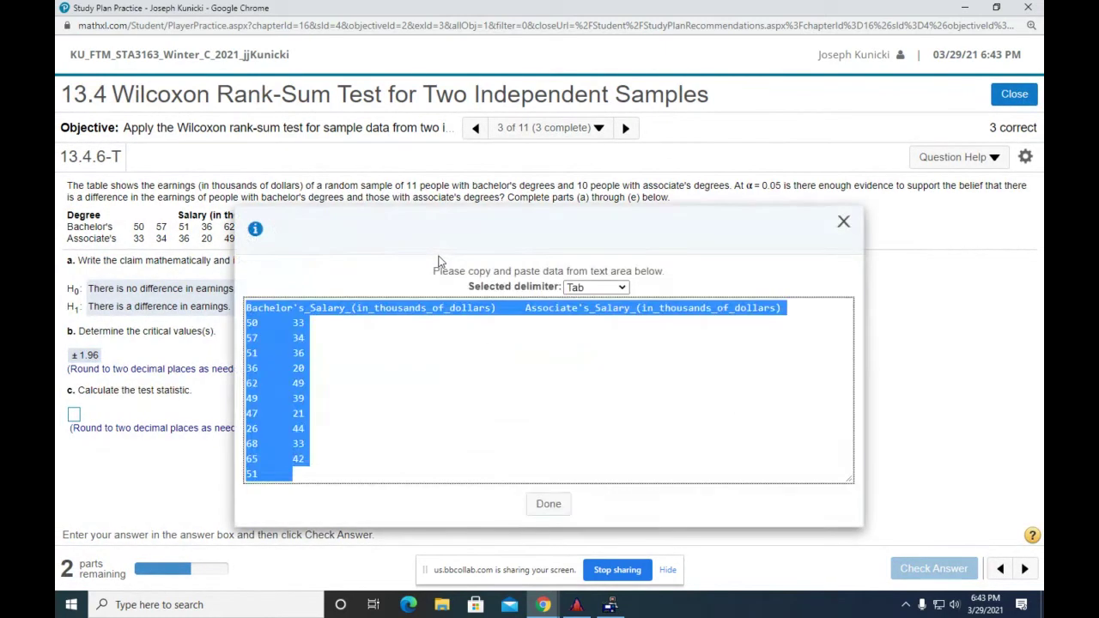
click(334, 349)
drag(248, 326, 320, 490)
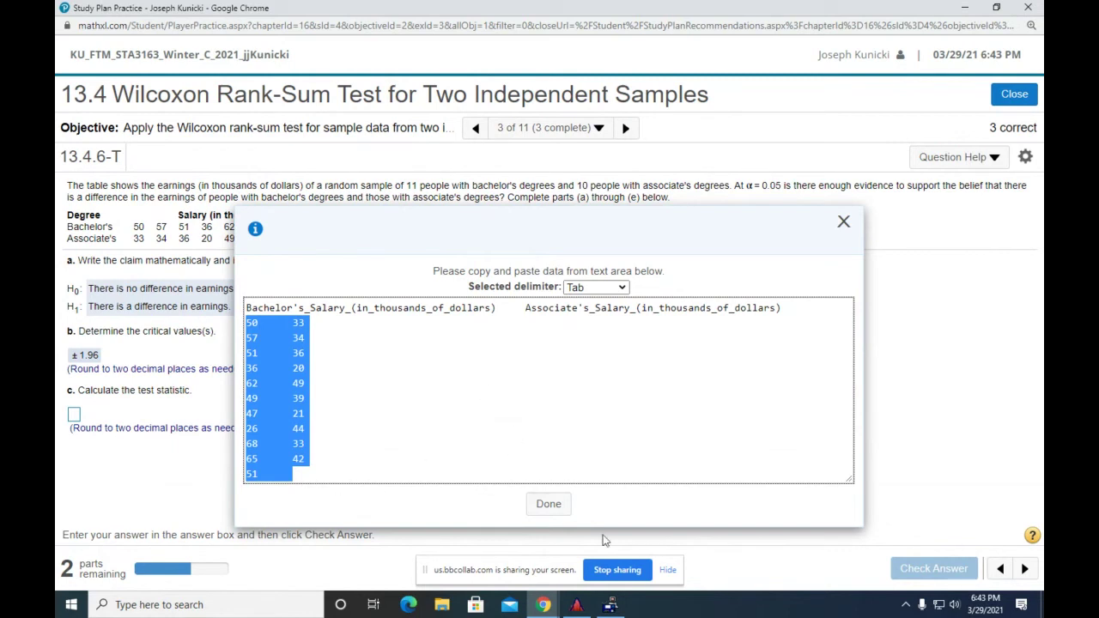
click(576, 605)
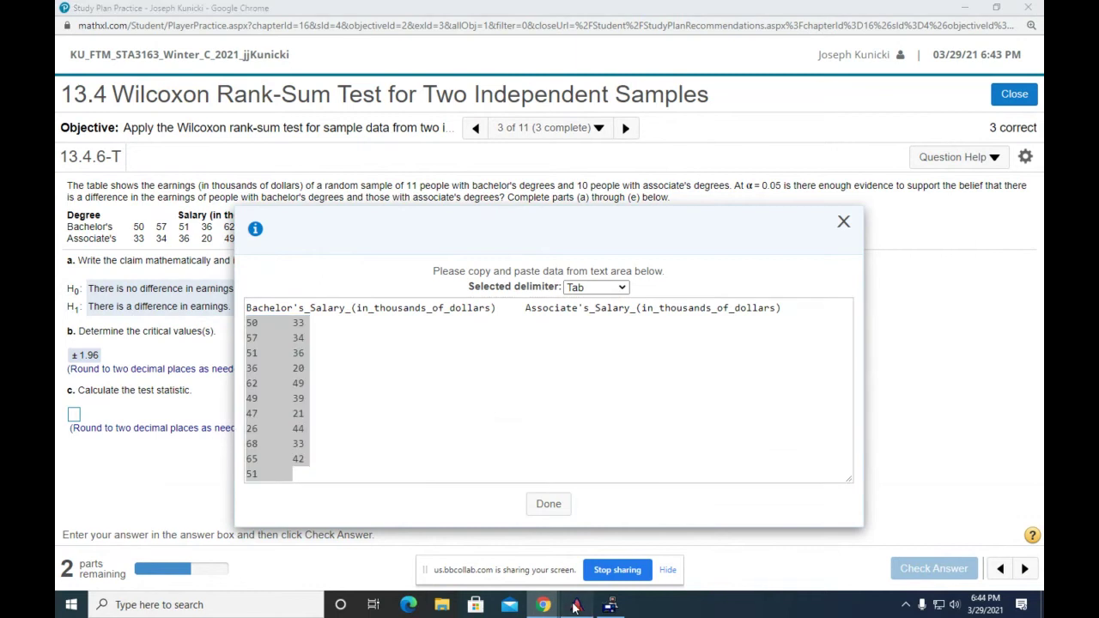
Step: Close the old Wilcoxon results and erase all data from the Sample Editor
click(499, 93)
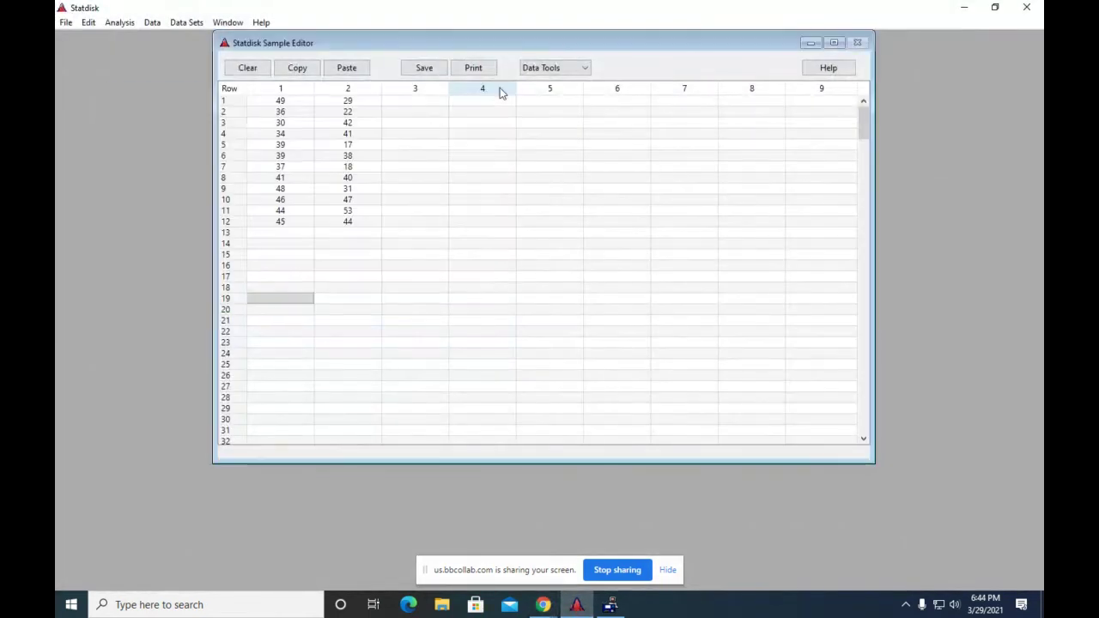
click(249, 69)
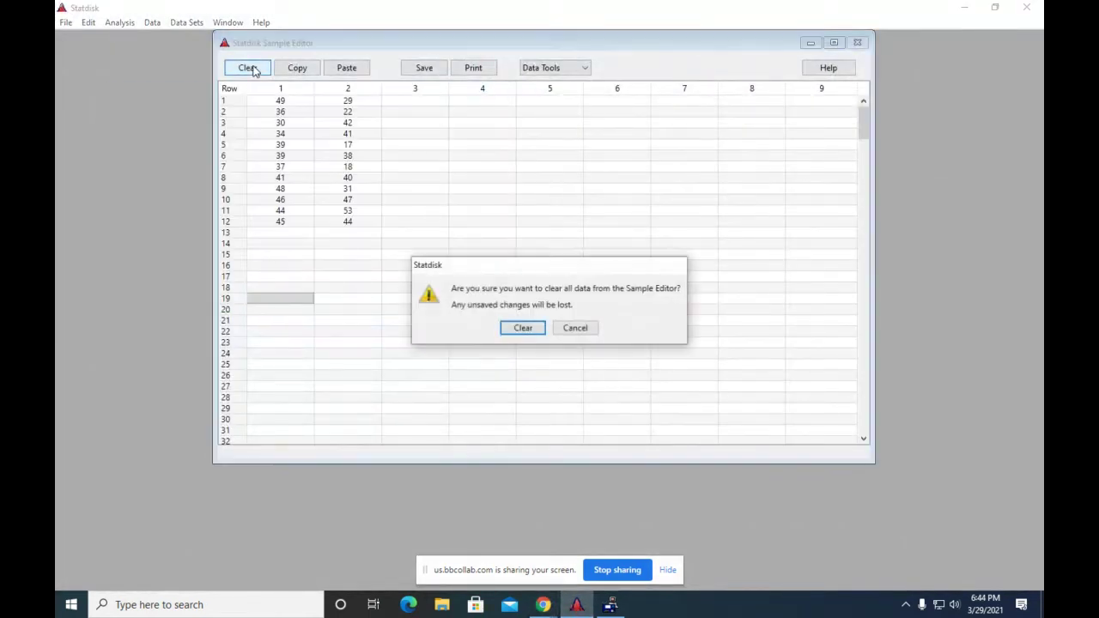
click(523, 327)
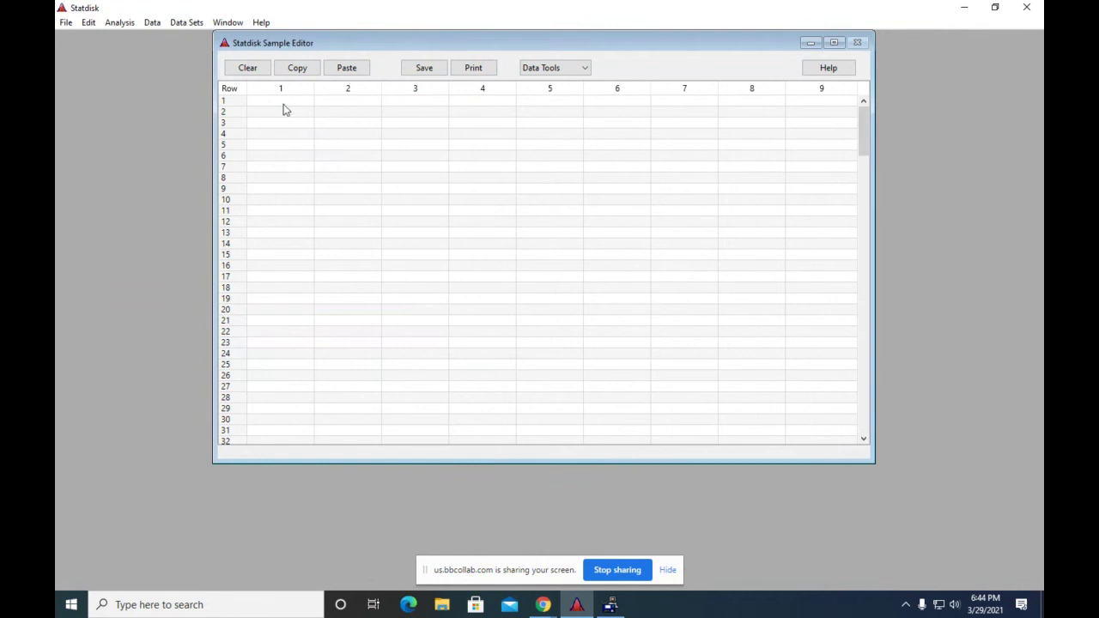
Step: Paste the two salary columns into the Sample Editor starting at row 1 of column 1
drag(333, 107, 311, 105)
click(335, 109)
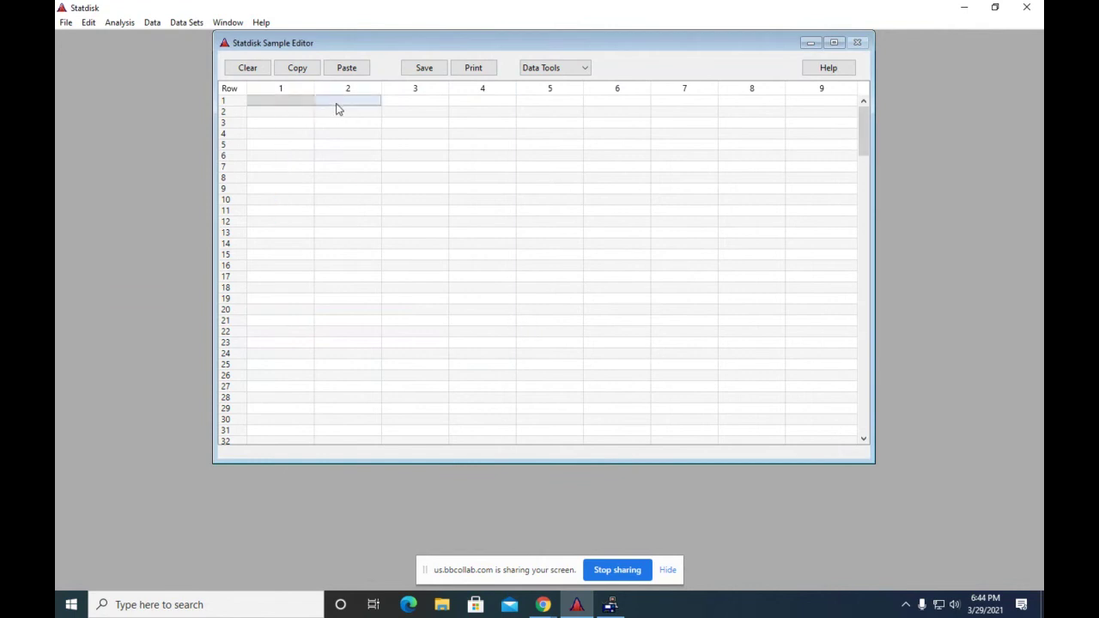
click(264, 107)
click(337, 107)
click(282, 101)
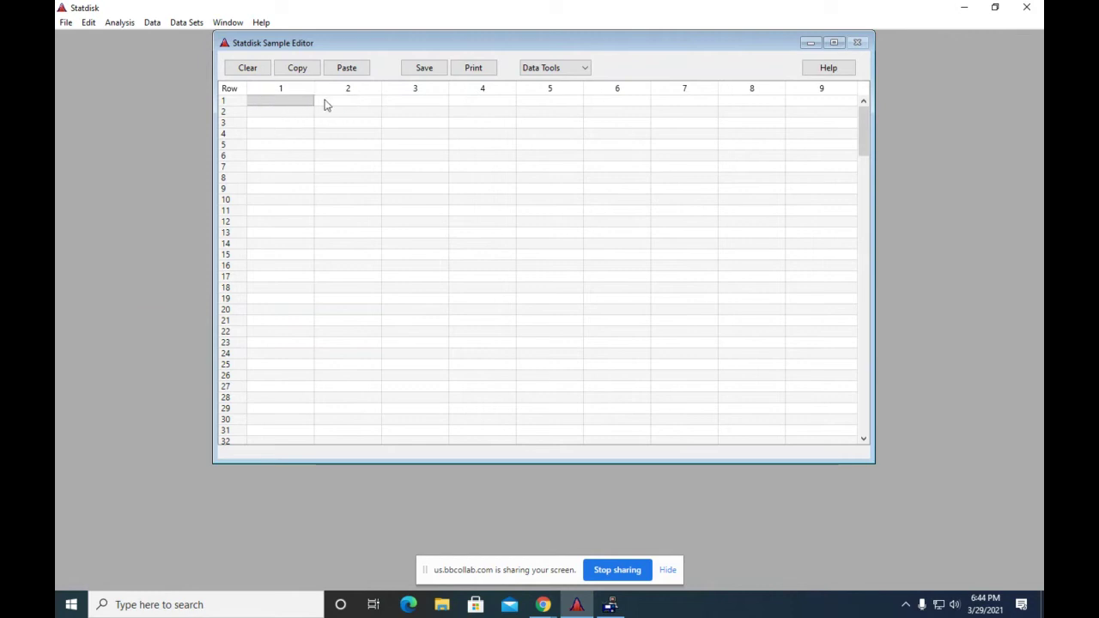
click(336, 104)
key(ctrl+v)
click(521, 338)
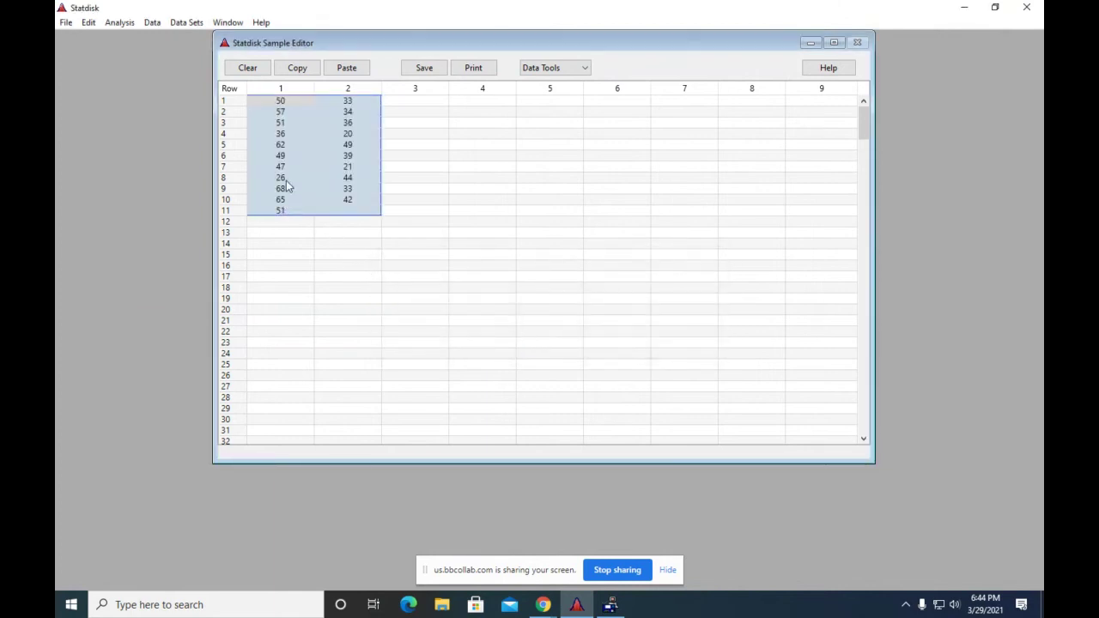
click(290, 135)
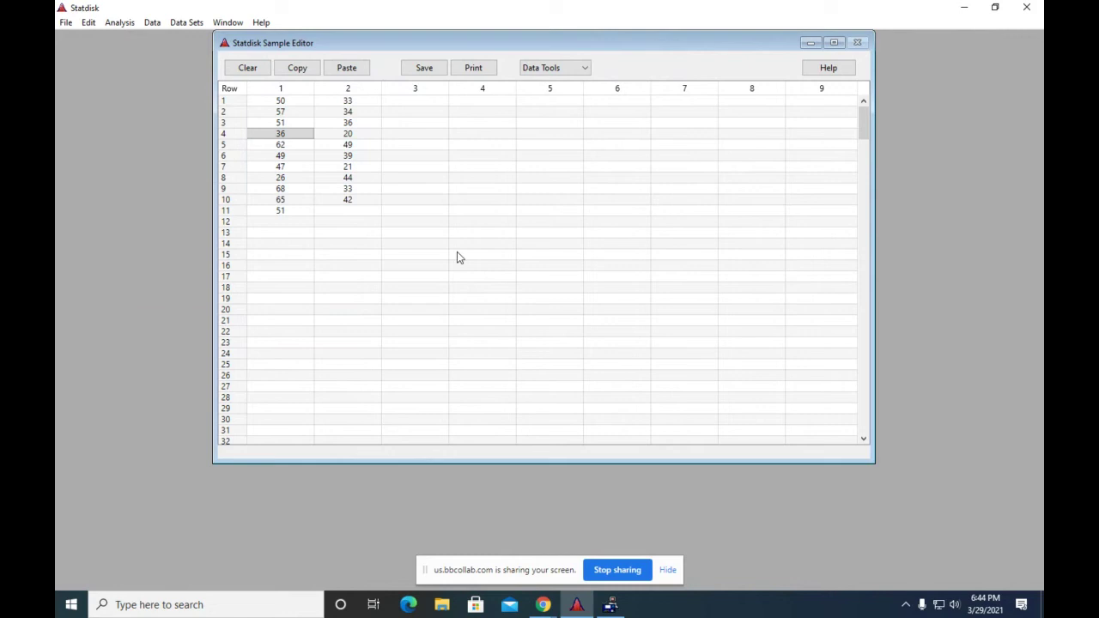
click(461, 255)
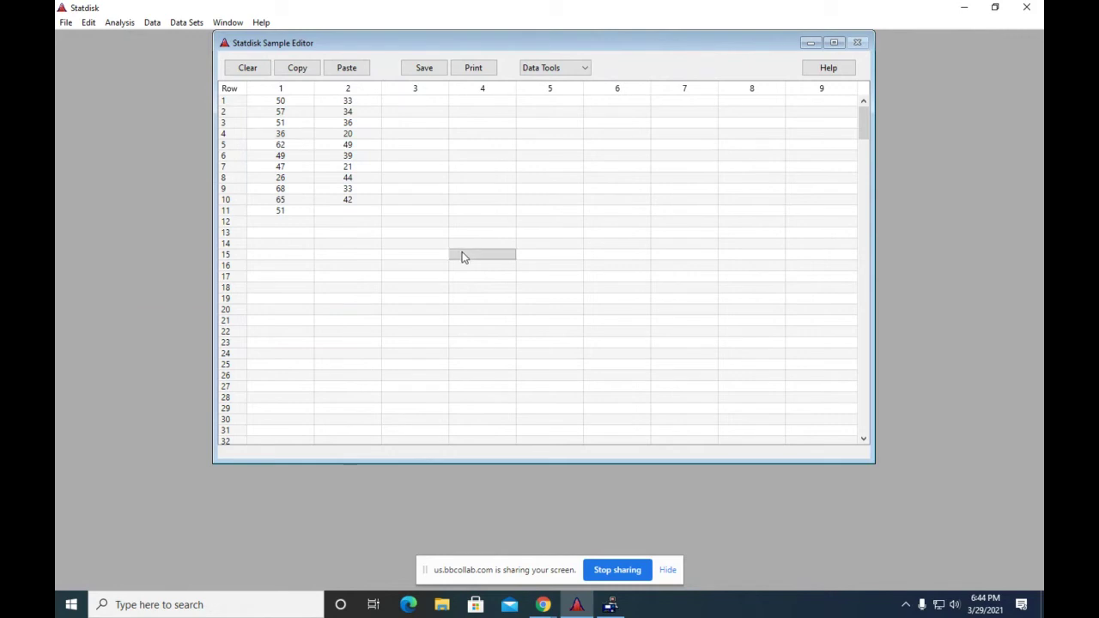
Step: Close the practice problem's copy-and-paste data box and return to Statdisk
click(543, 603)
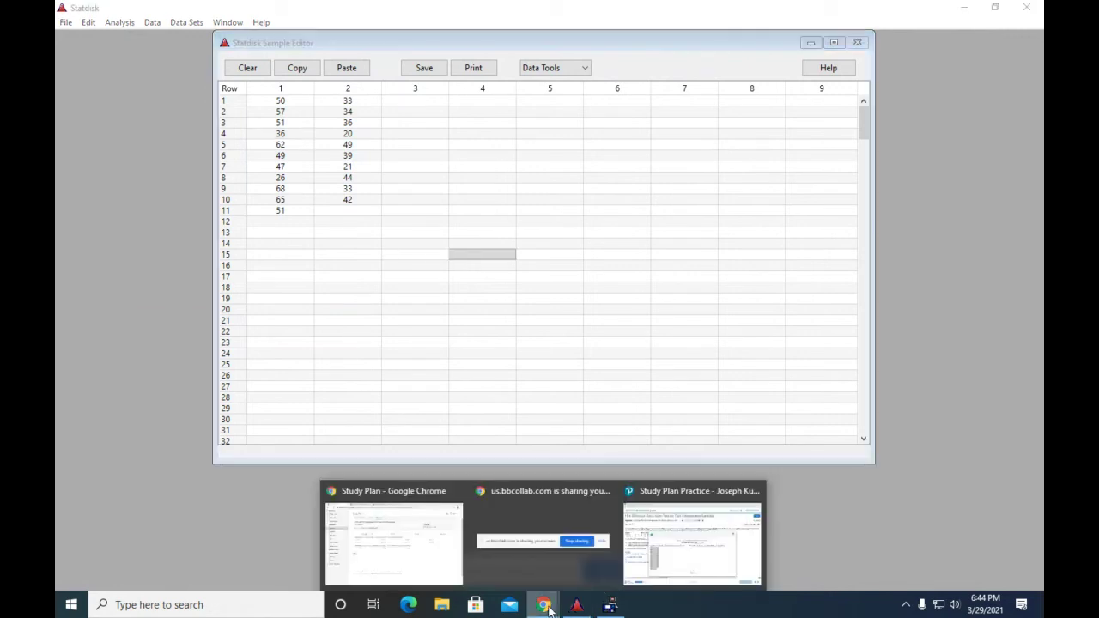
click(684, 552)
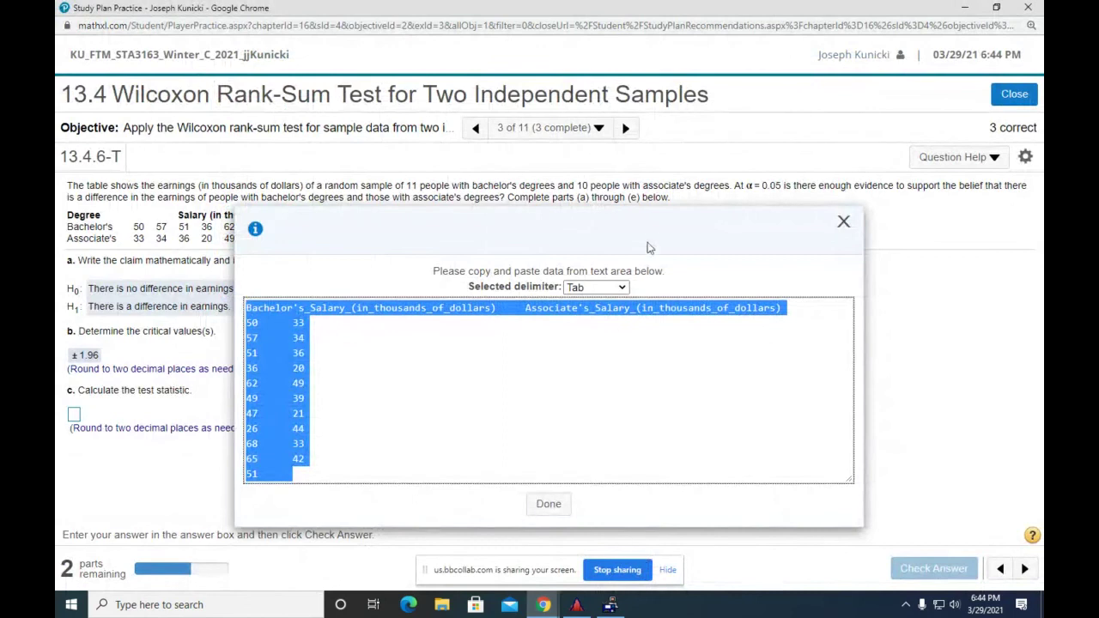
click(843, 222)
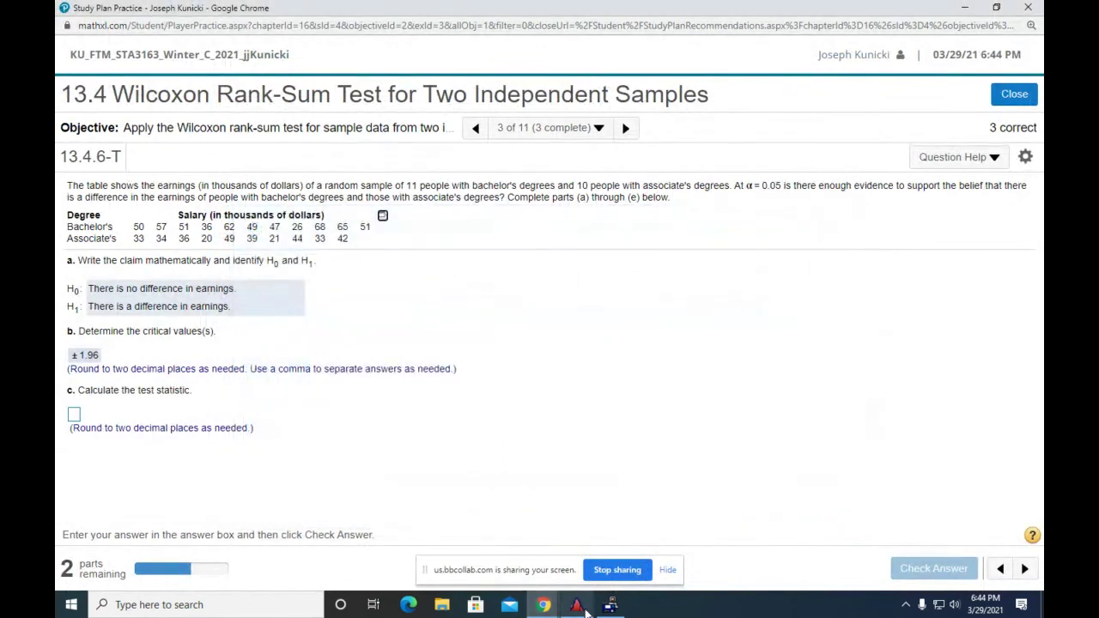
click(576, 604)
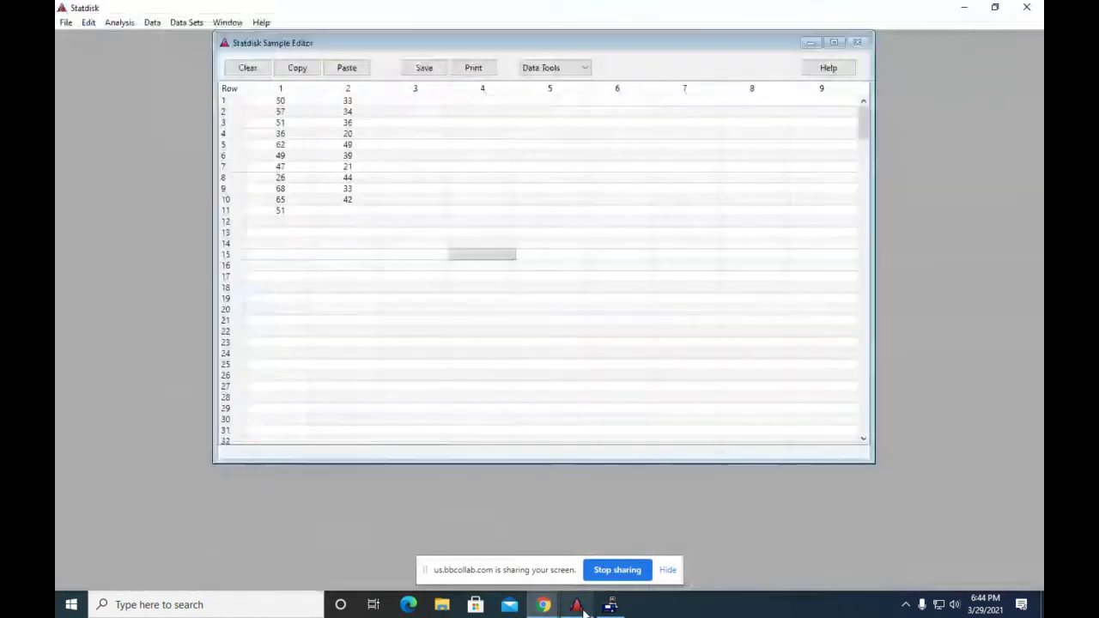
Step: Run Wilcoxon (Independent Samples) on columns 1 and 2 at 0.05, getting z = 2.8871, critical ±1.959962
click(119, 22)
mouse_move(159, 209)
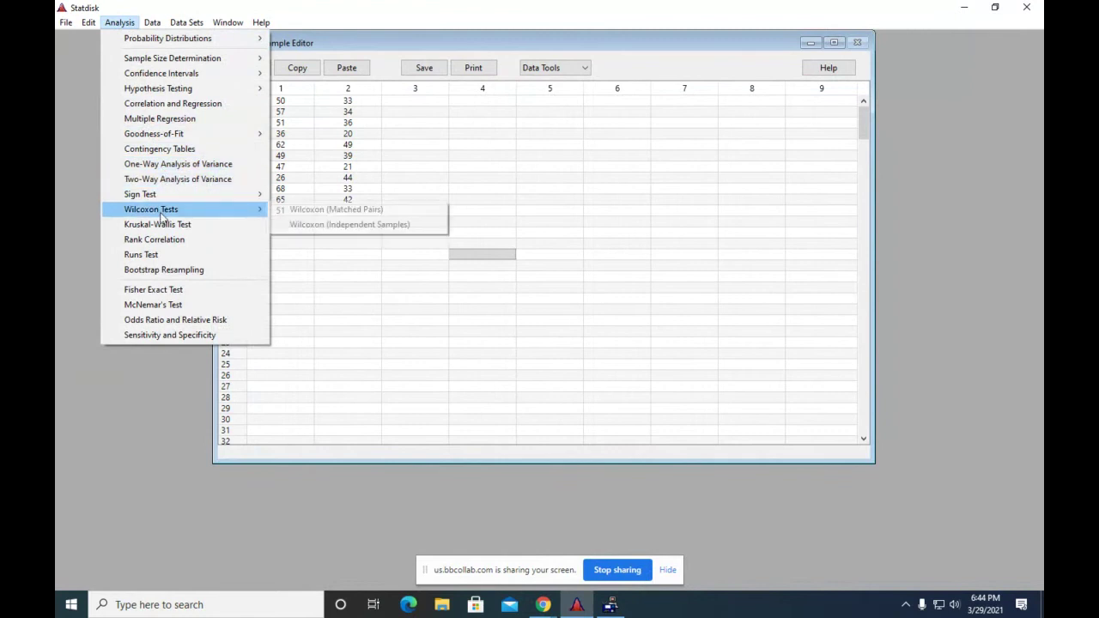
click(349, 226)
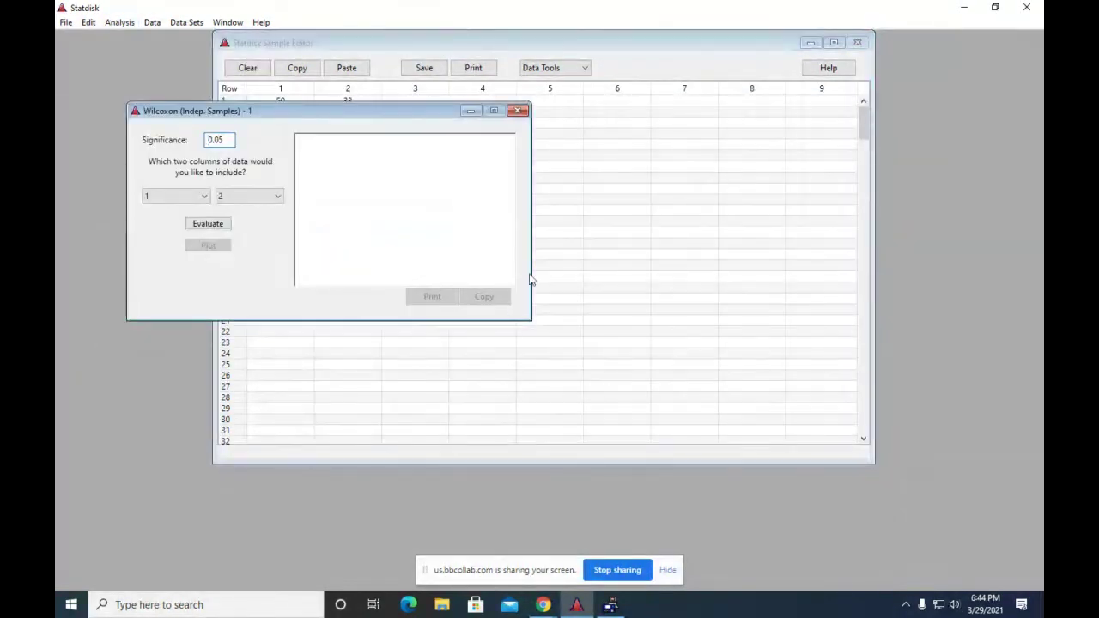
drag(395, 110, 680, 169)
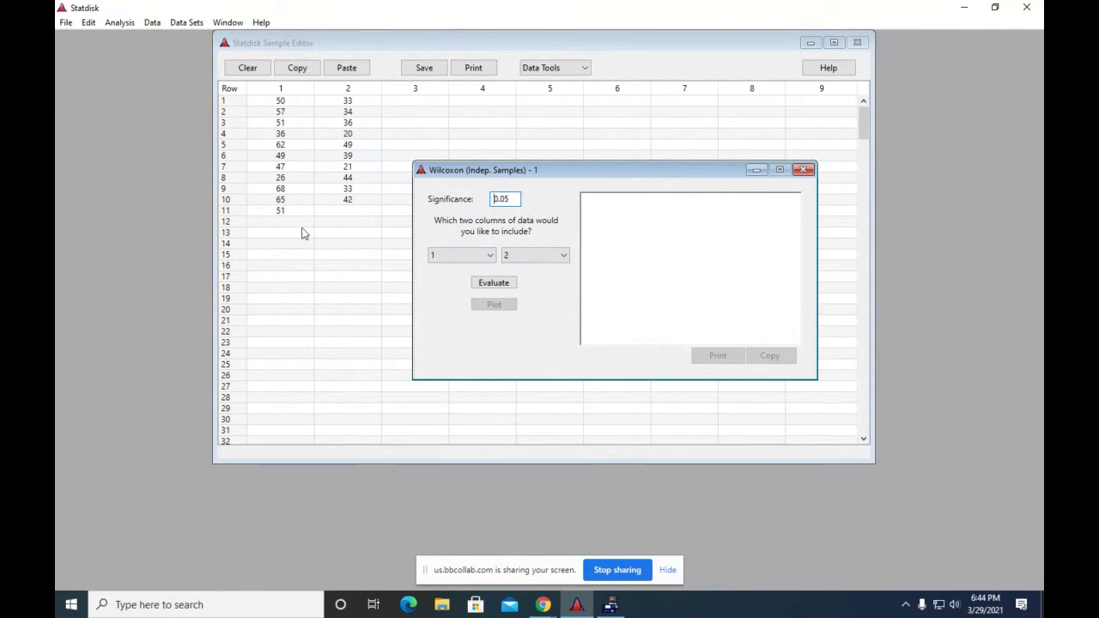
click(496, 285)
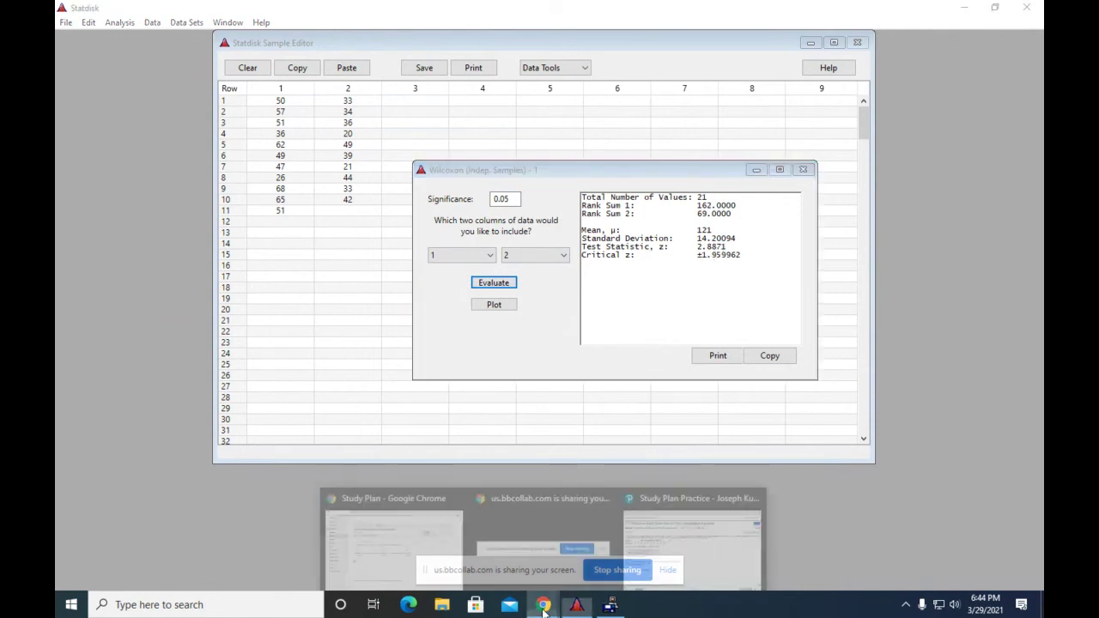
Step: Enter 2.89 for the part c test statistic, then correct it to −2.89 after checking
click(691, 540)
click(74, 417)
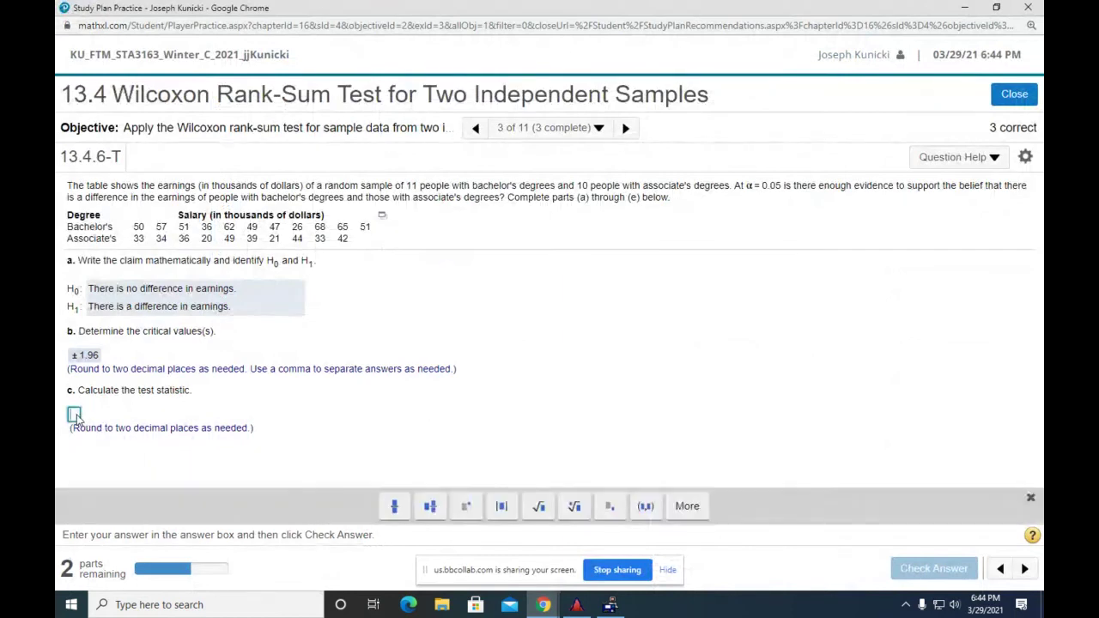
text(2.89)
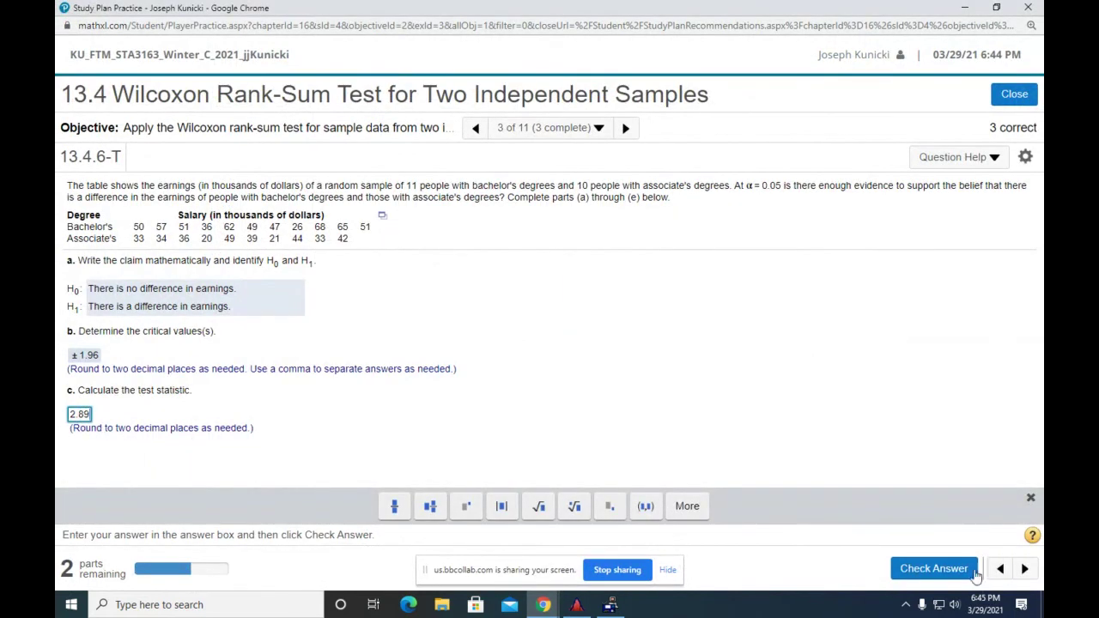
click(944, 569)
click(549, 436)
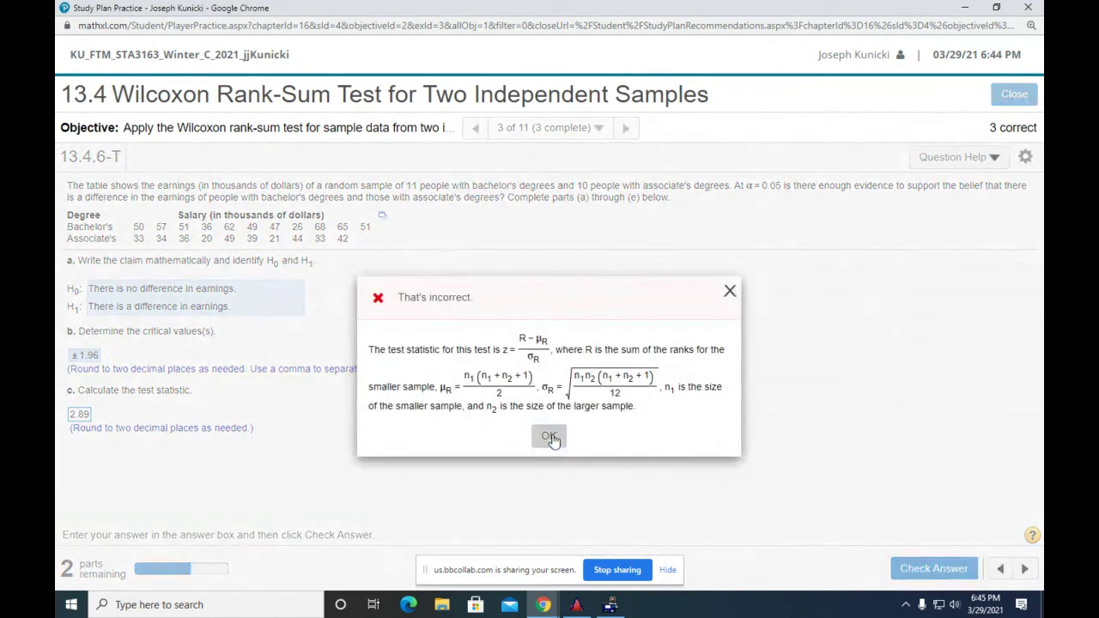
click(73, 415)
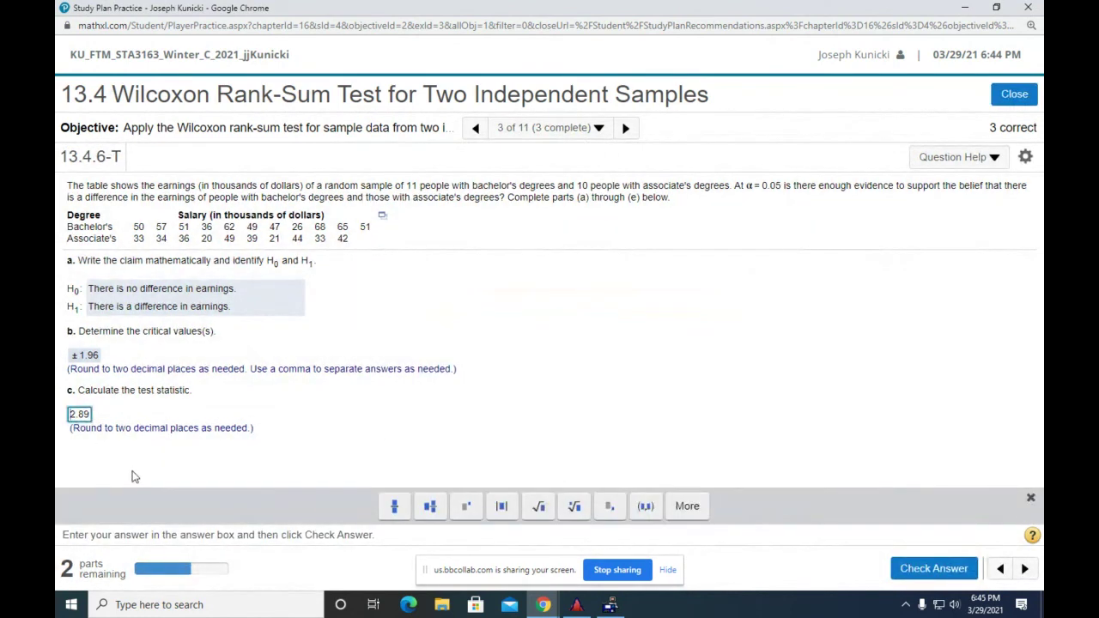
text(-)
click(932, 569)
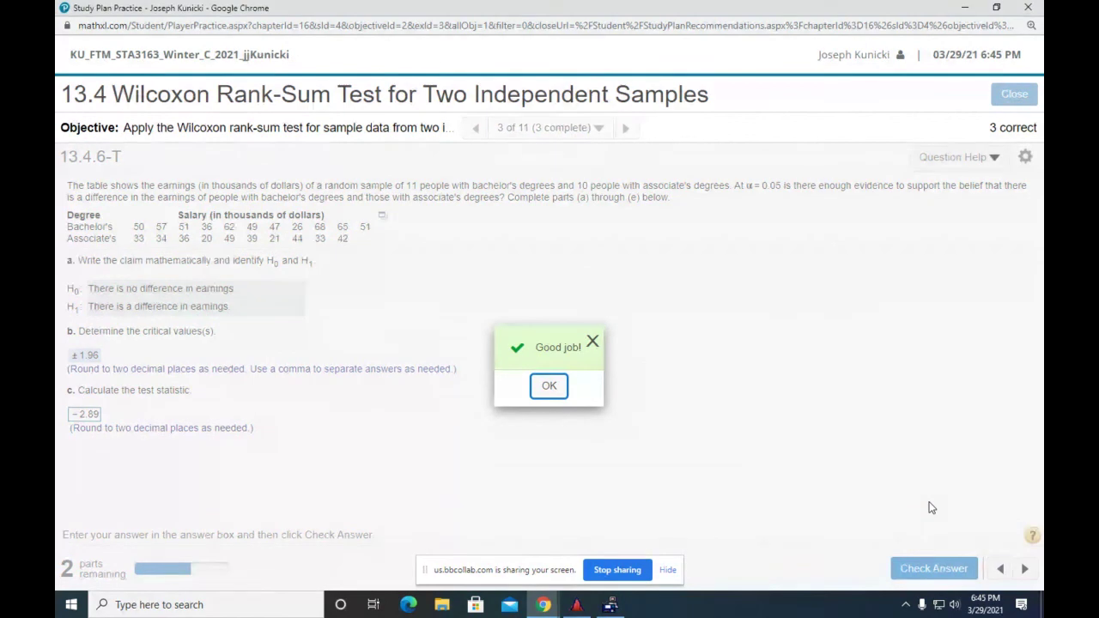
Step: Select 'not between the critical values' and 'reject' for part d and check it
click(544, 386)
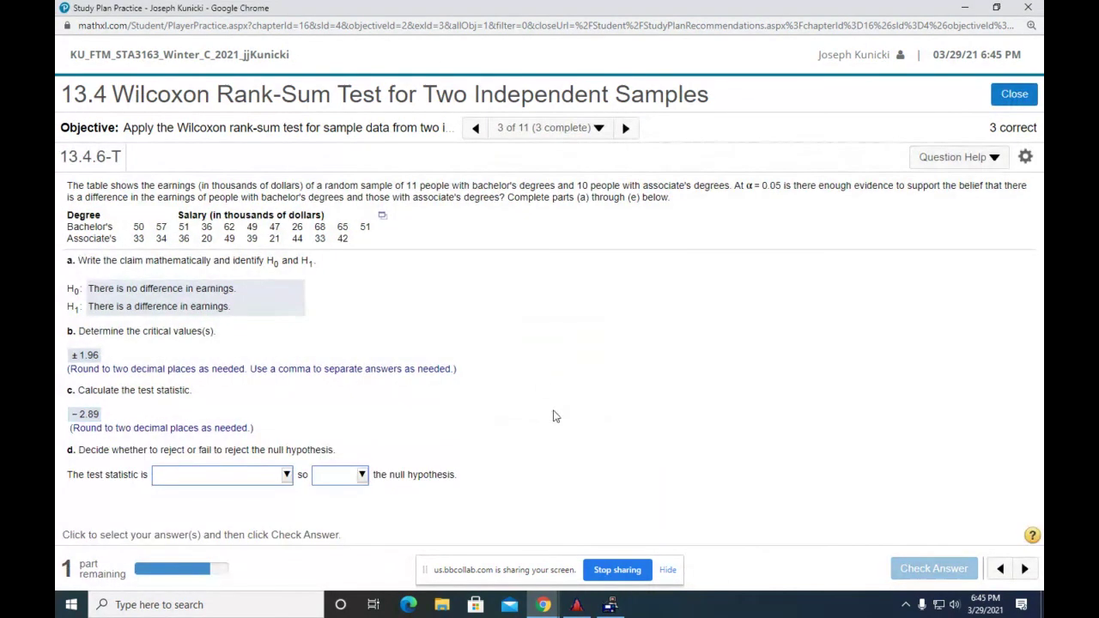
click(286, 476)
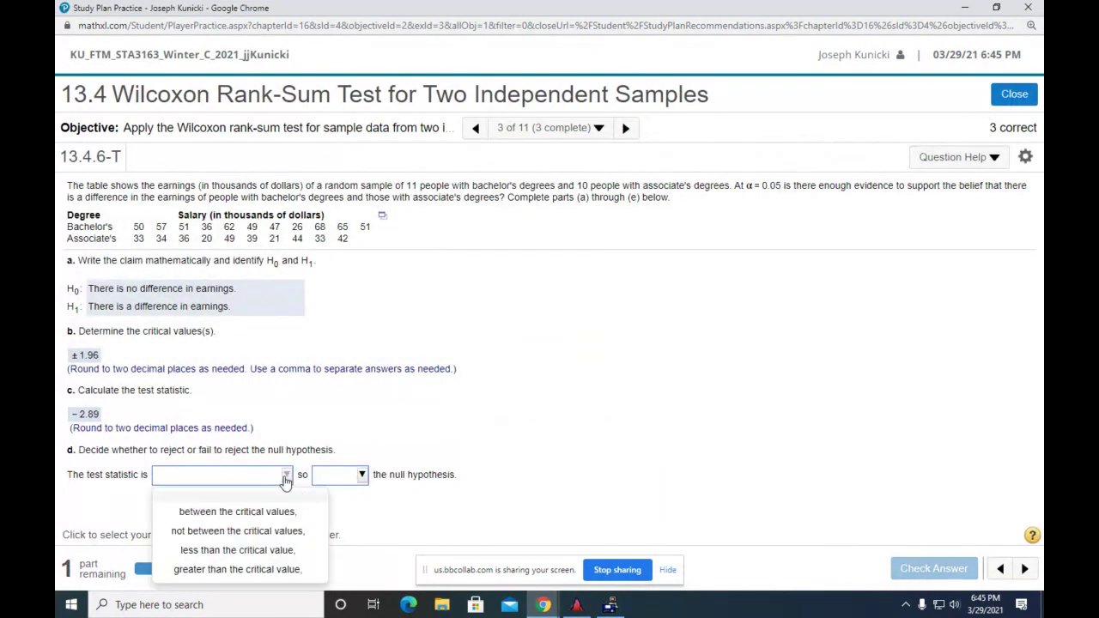
click(277, 532)
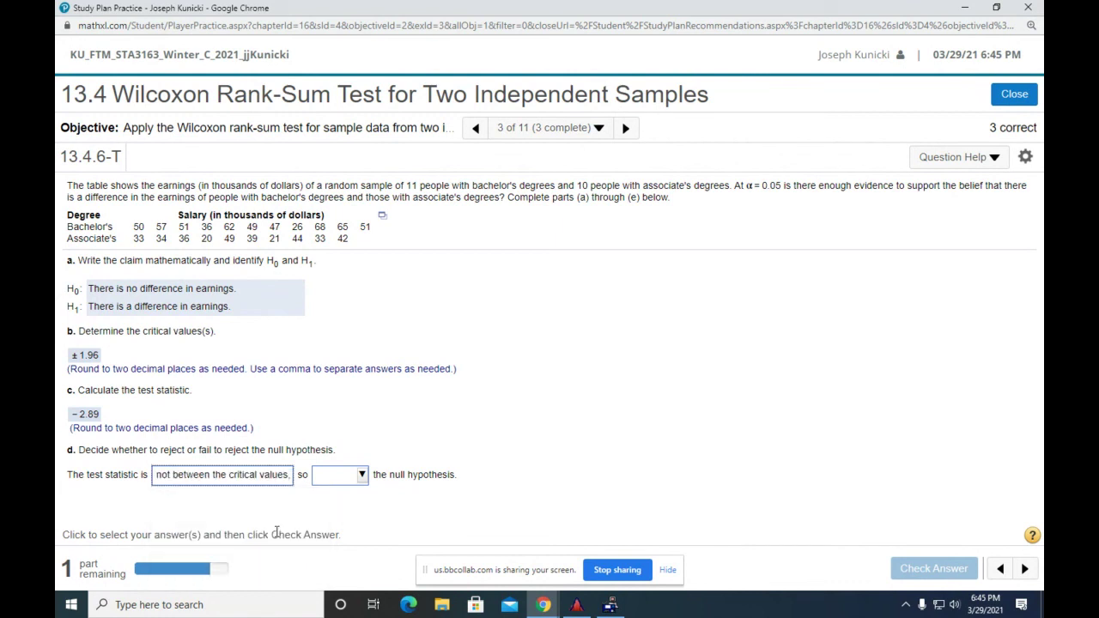
click(358, 475)
click(357, 512)
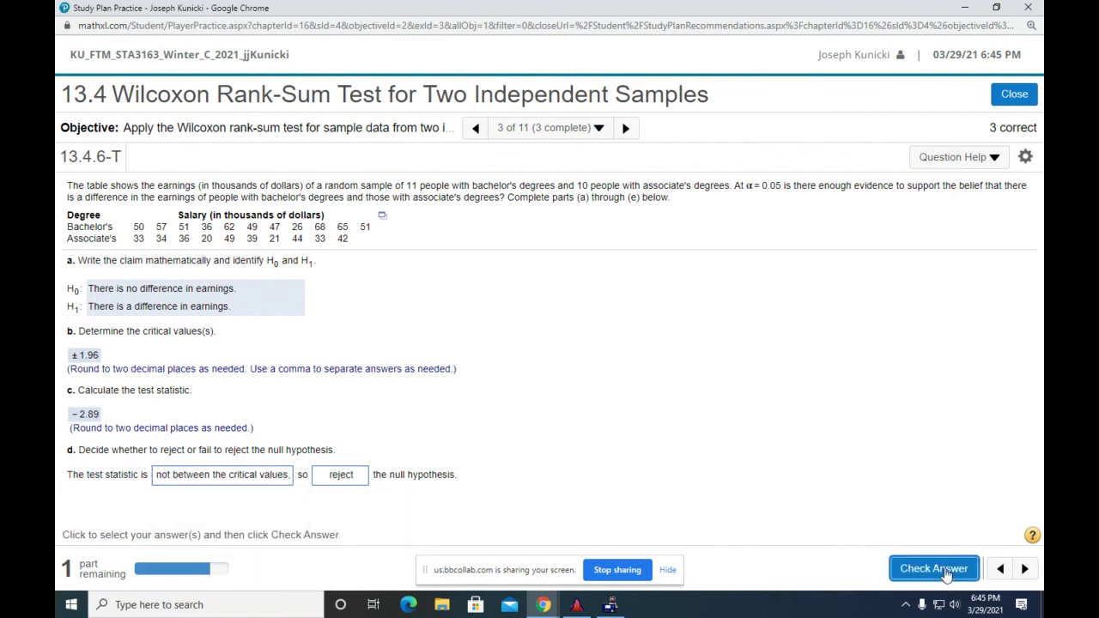
click(933, 569)
Step: Choose 'is' enough evidence to 'support' the claim in part e and check it
click(548, 386)
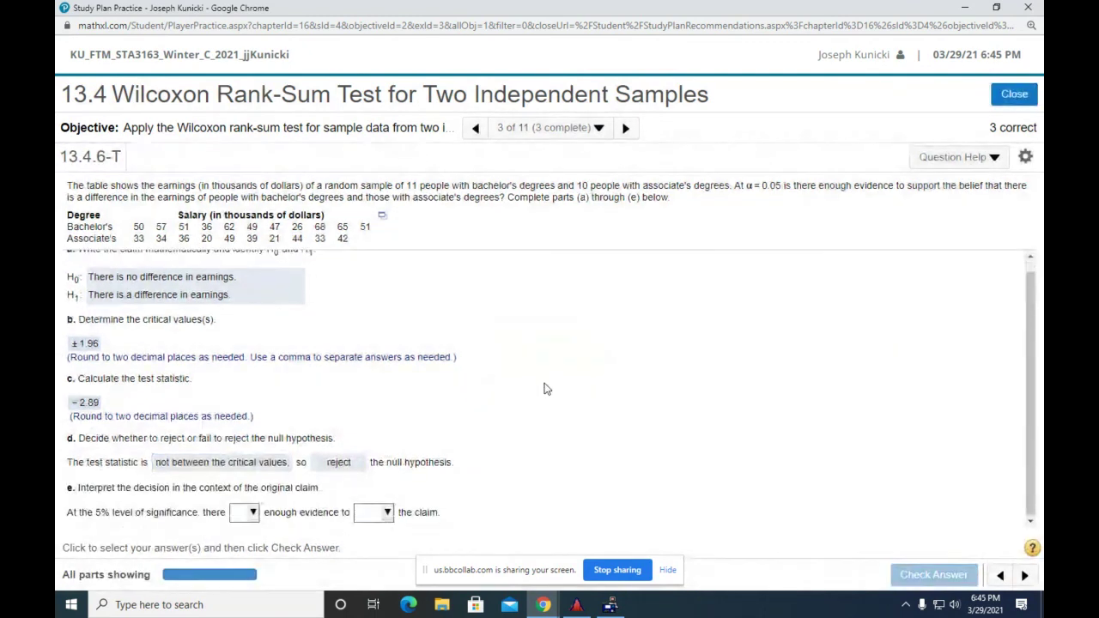
click(249, 515)
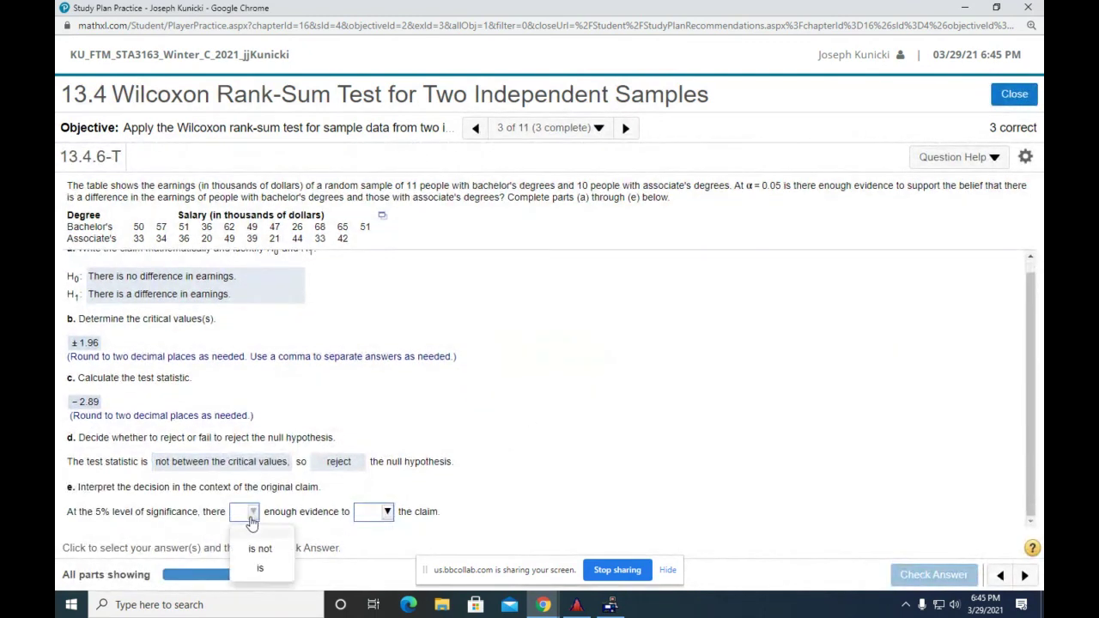
click(269, 562)
click(387, 513)
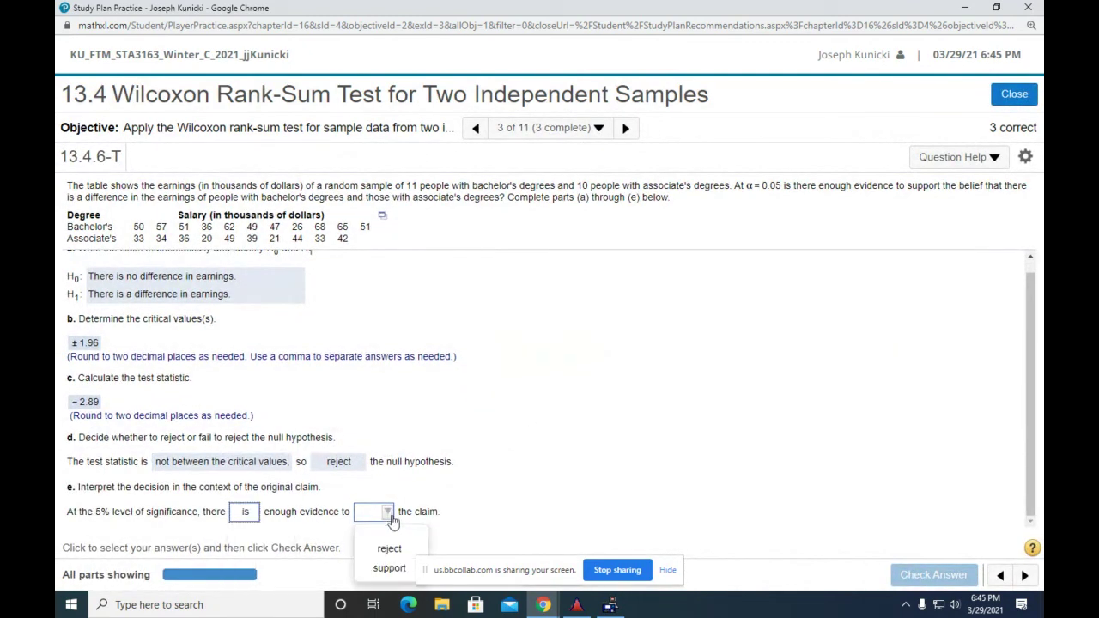
click(389, 567)
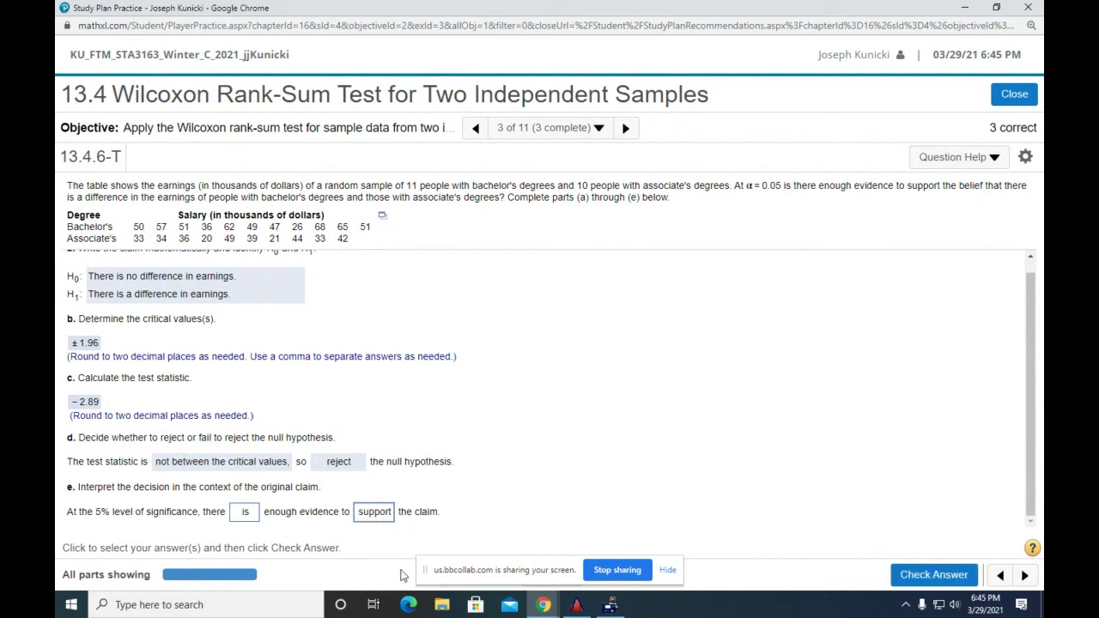
click(927, 579)
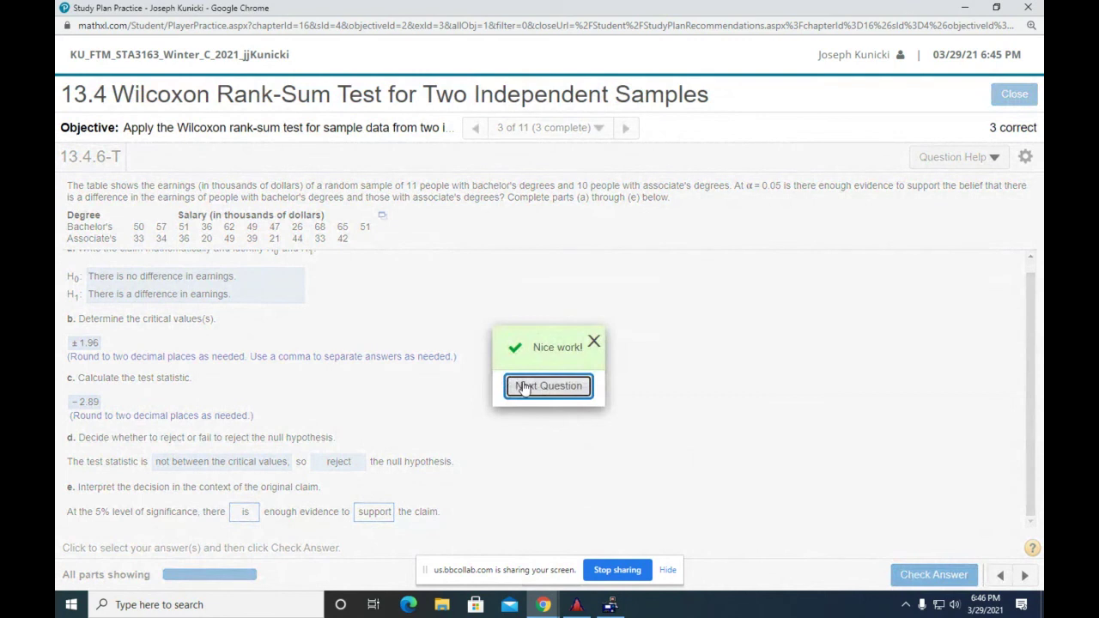
Step: Advance to a new question, then close the practice window and Statdisk, returning to the Section 13.4 Study Plan
click(540, 384)
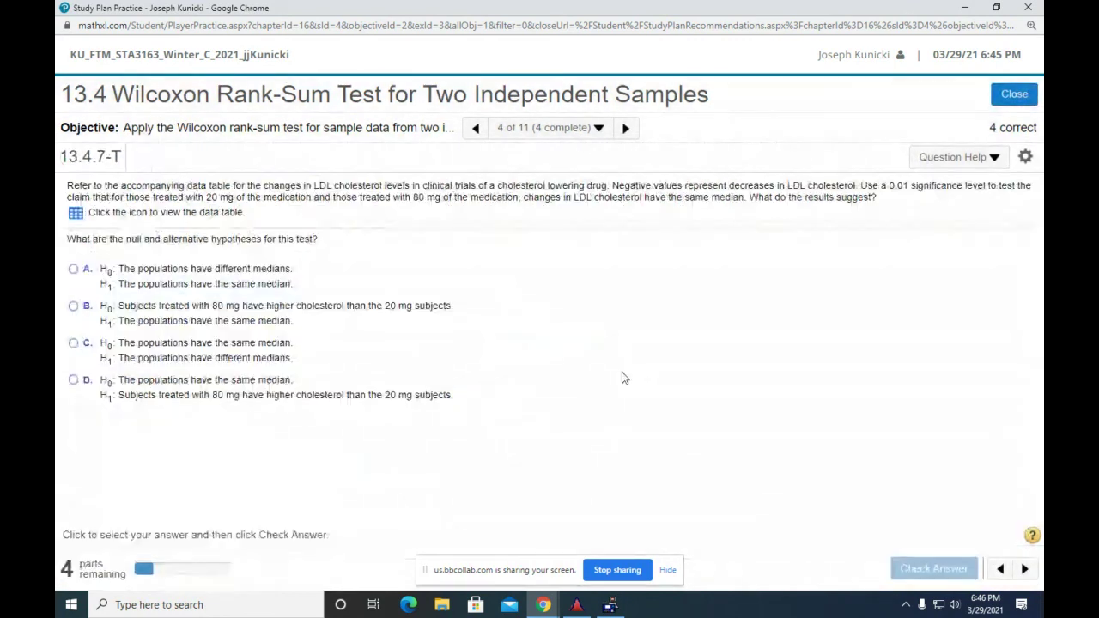
click(1030, 7)
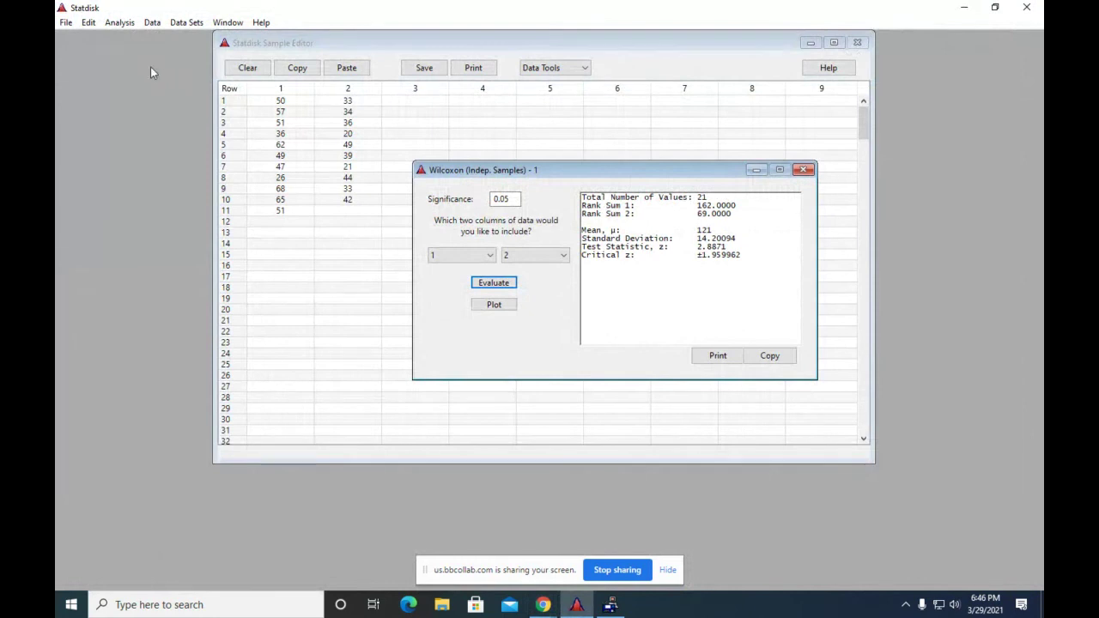
click(1027, 6)
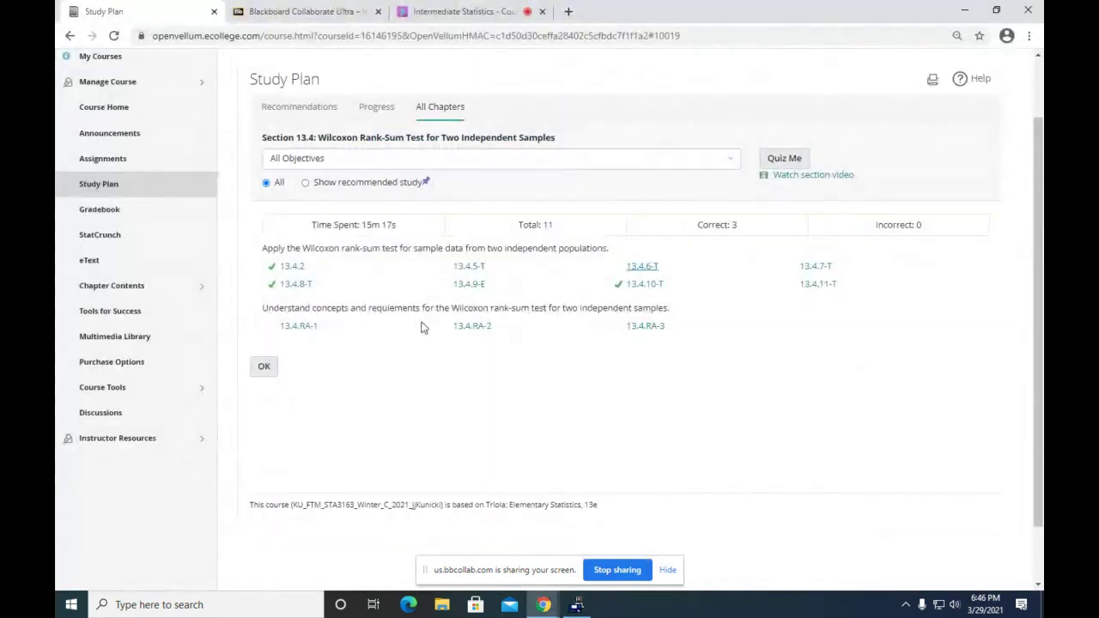